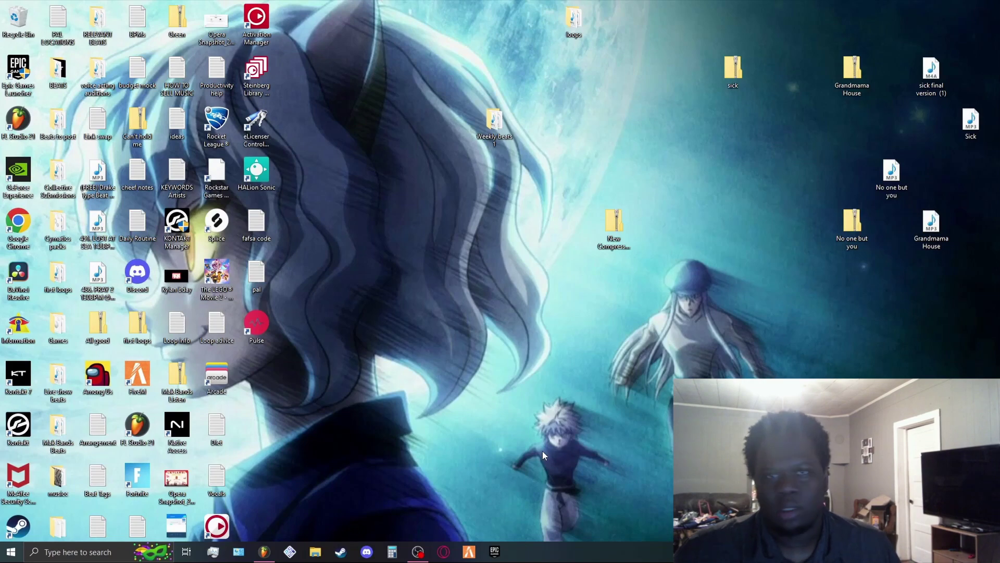
# Switch to FL Studio and look through the Cymatics sound kit folders in the browser
pyautogui.click(418, 554)
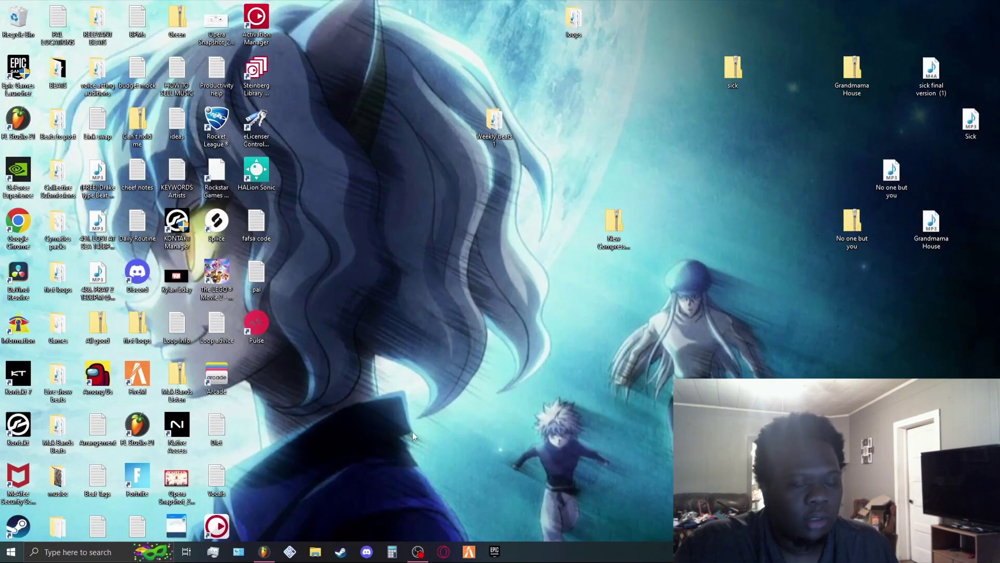
pyautogui.click(264, 552)
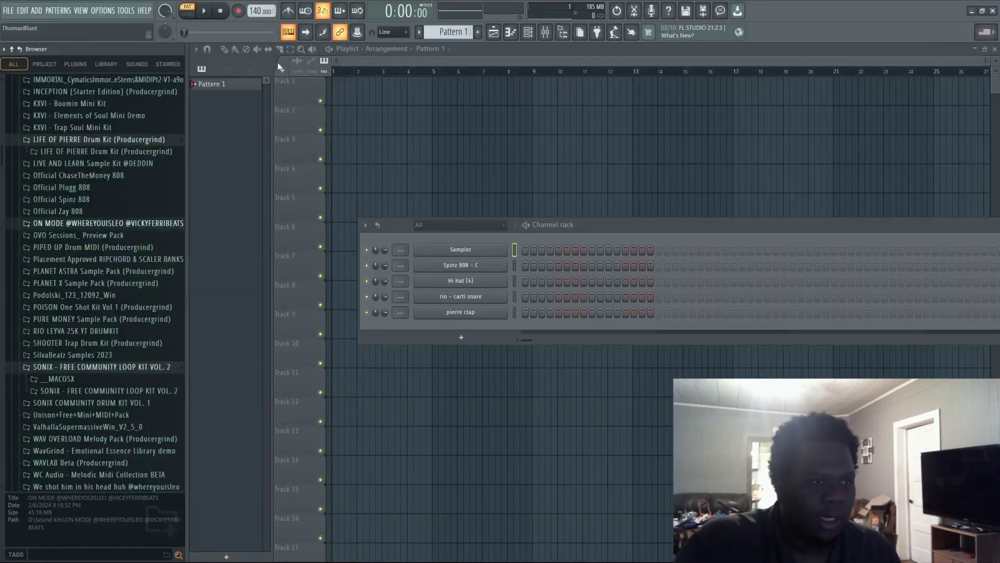
pyautogui.scroll(15, 5, 208)
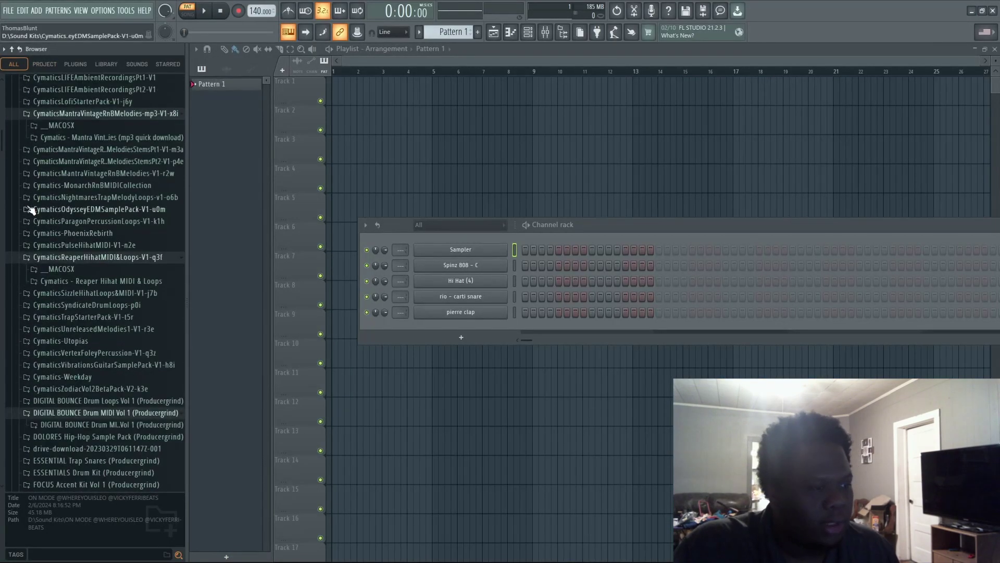
pyautogui.scroll(9, 156, 357)
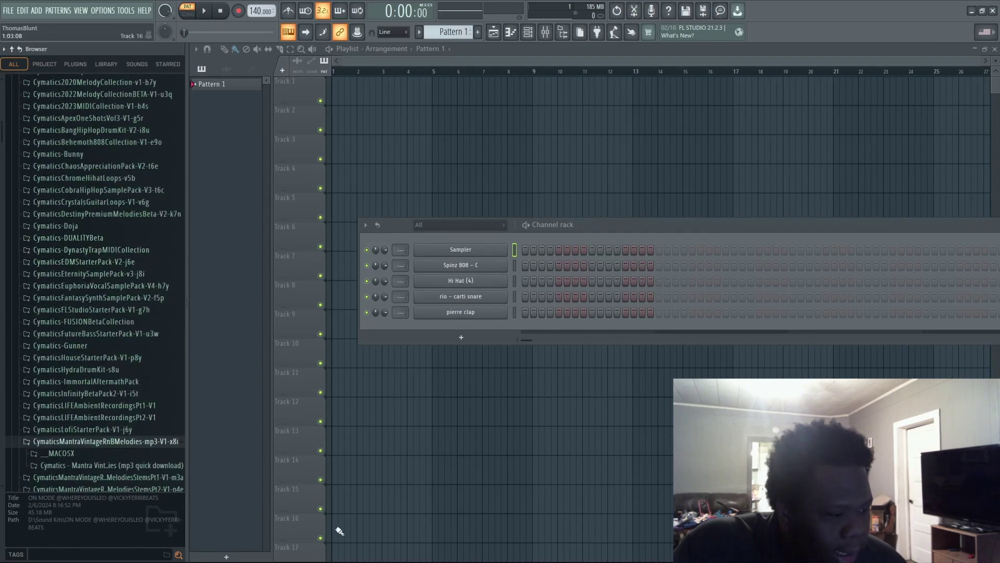
# Open the Sound Kits folder in File Explorer
pyautogui.press('super')
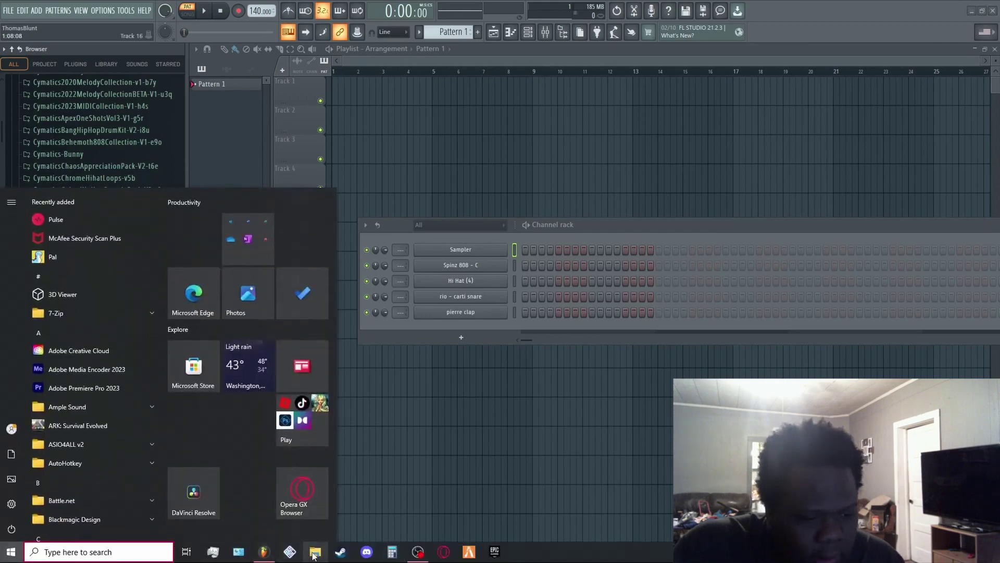
pyautogui.click(314, 553)
pyautogui.click(306, 275)
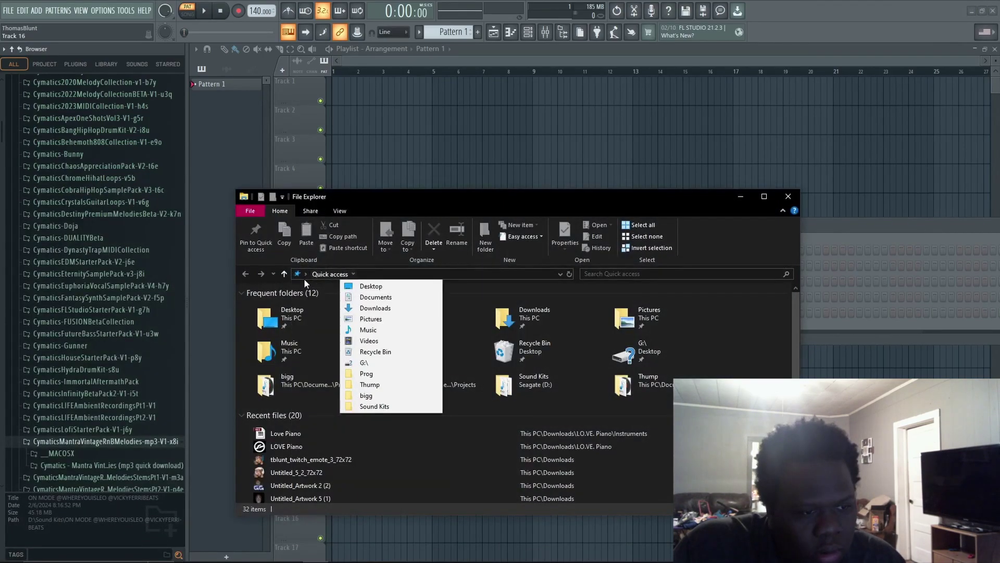
pyautogui.click(374, 407)
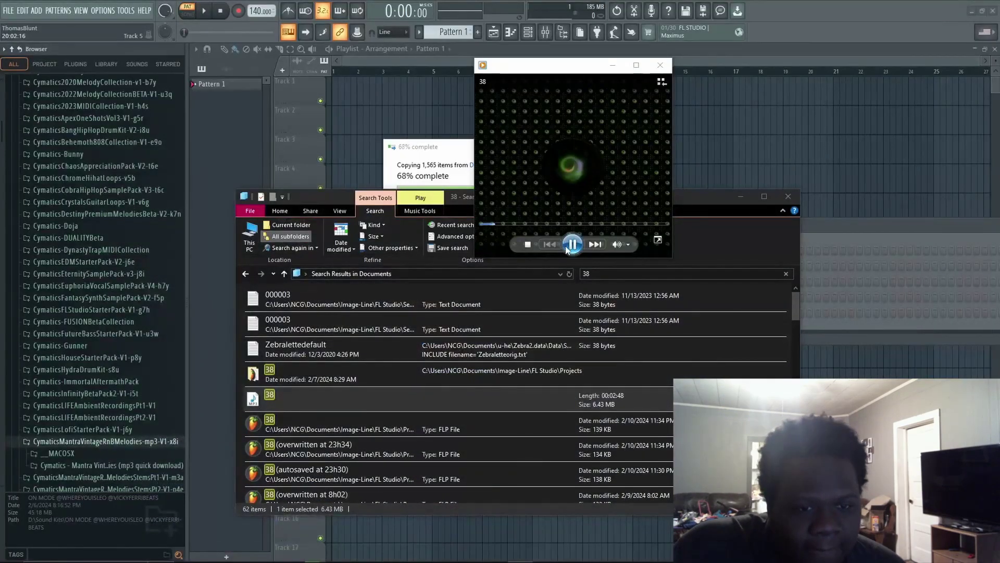
# Close the media player and the file search window, and check the progress of the copy to Sound Kits
pyautogui.click(662, 65)
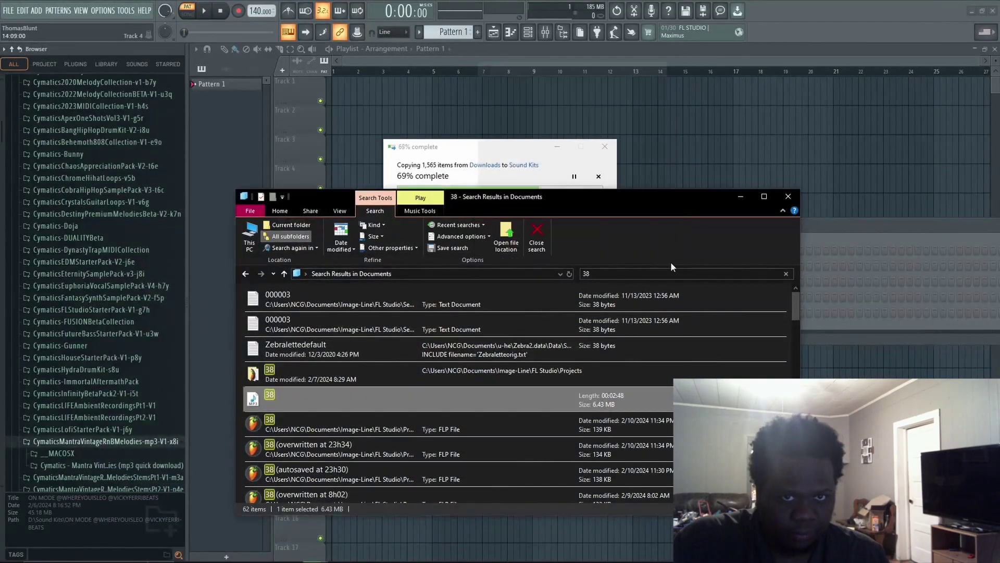
pyautogui.click(794, 200)
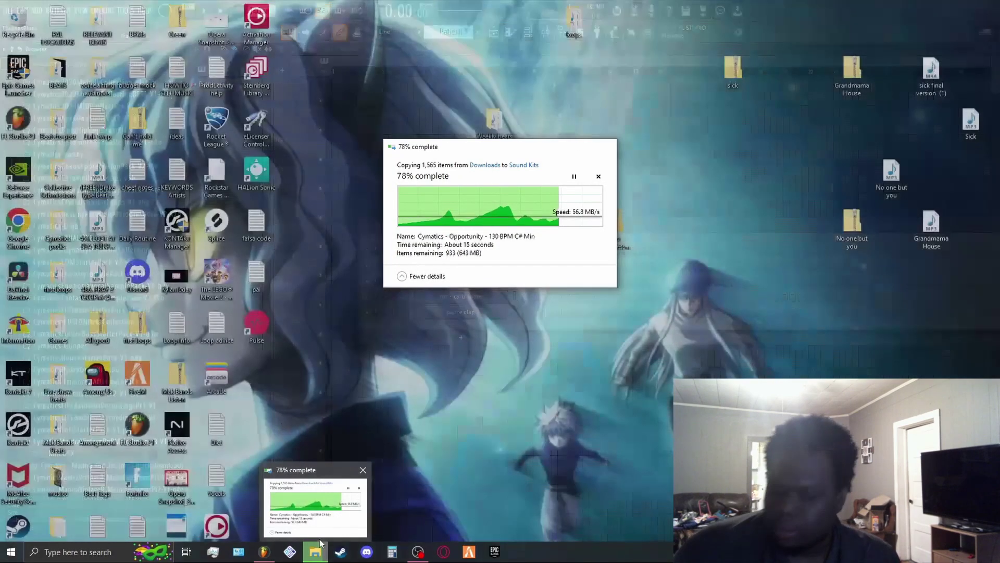
pyautogui.moveTo(320, 544)
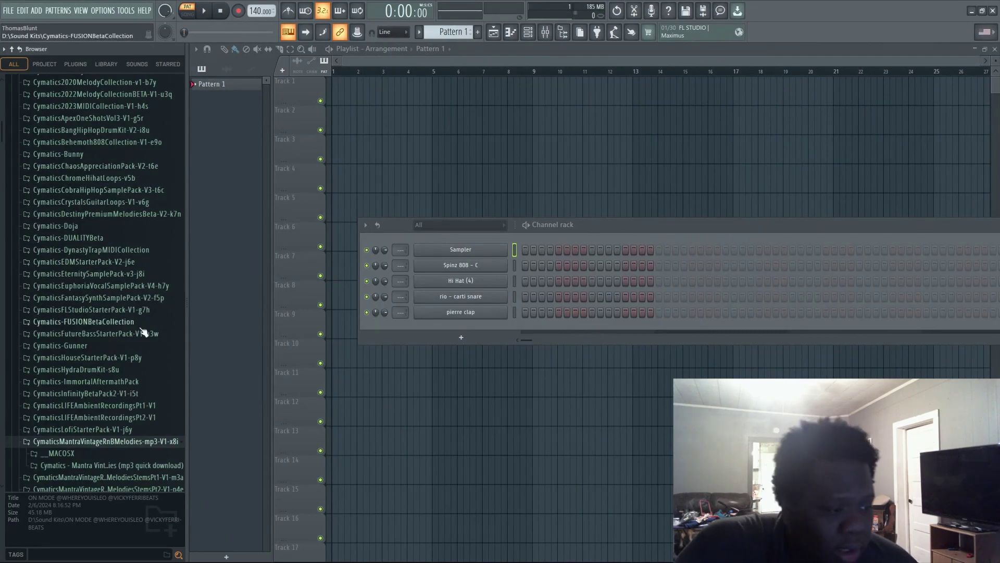
# Find the Cymatics-DUALITYBeta kit among the sound kits and expand its "1 - DUALITY - Melody Collection" folder
pyautogui.scroll(-10, 129, 296)
pyautogui.scroll(12, 104, 261)
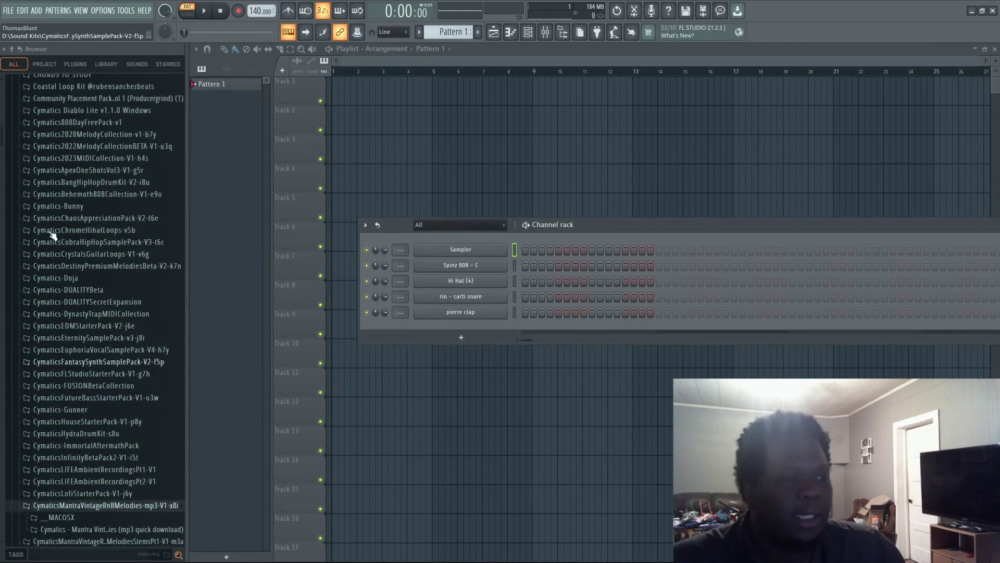
pyautogui.click(78, 293)
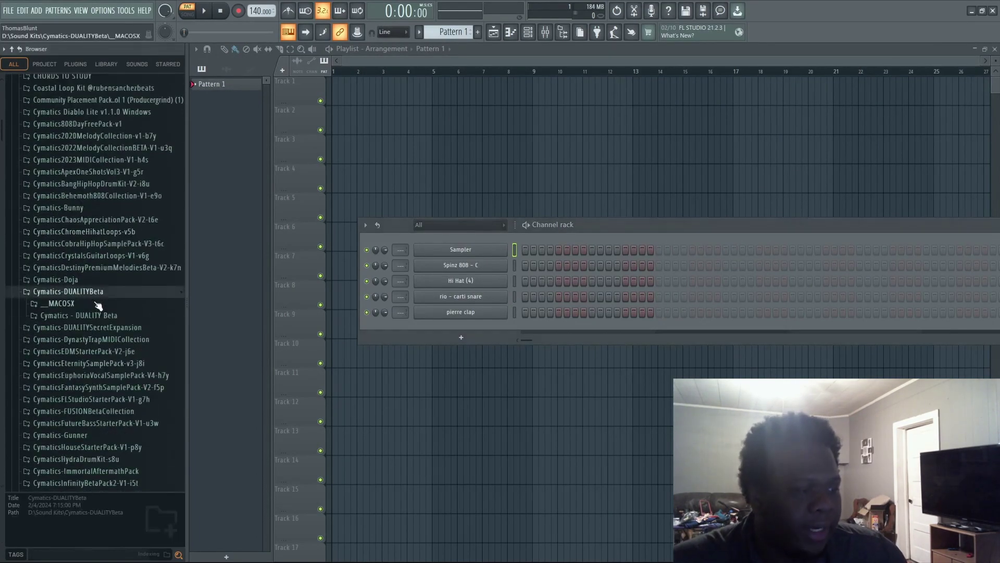
pyautogui.click(79, 316)
pyautogui.scroll(-3, 104, 323)
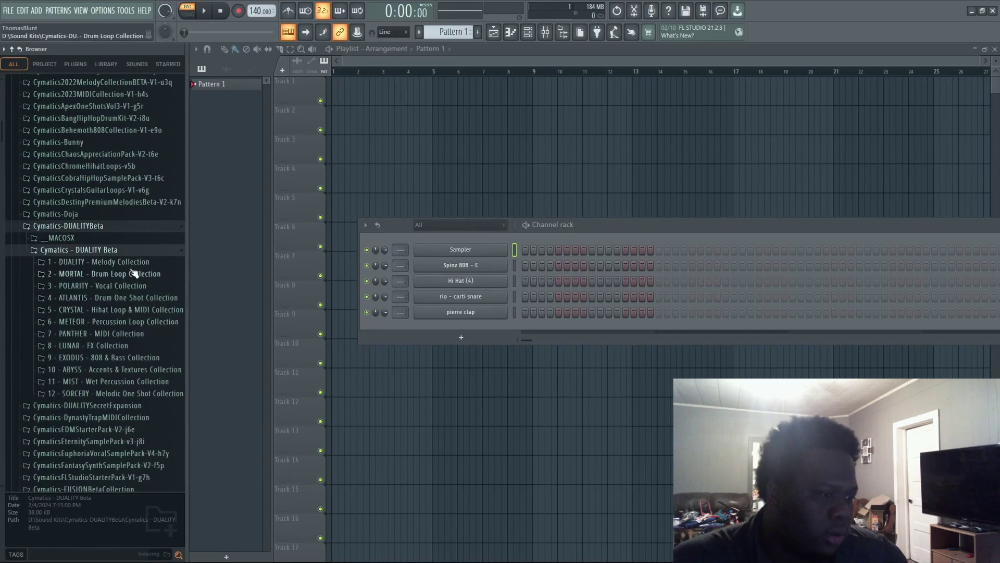
pyautogui.click(130, 262)
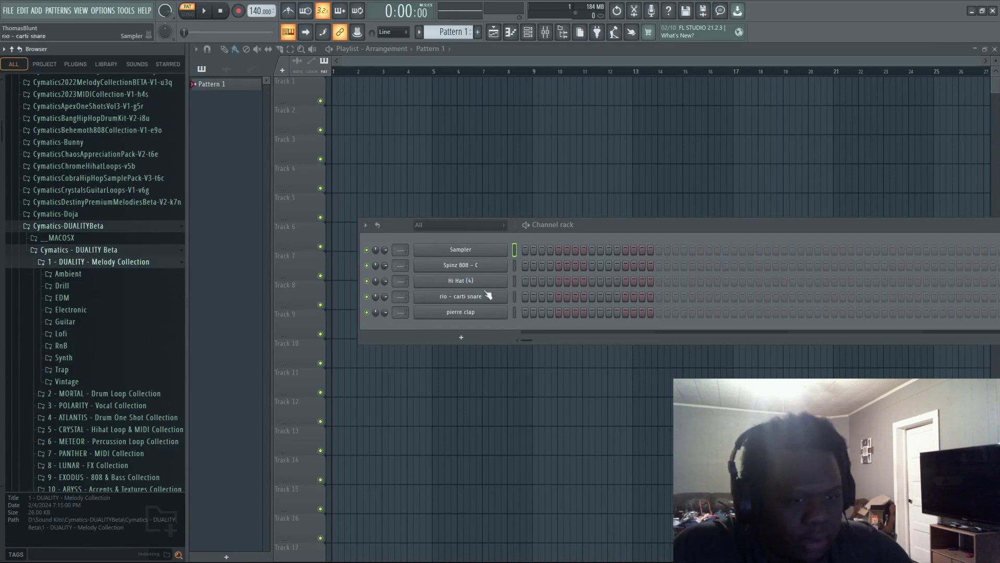
# Audition the RnB loops, place "Cymatics - Coming Home - 90 BPM D Min" at the start of Track 1 and play it at 90 BPM
pyautogui.click(84, 346)
pyautogui.click(100, 369)
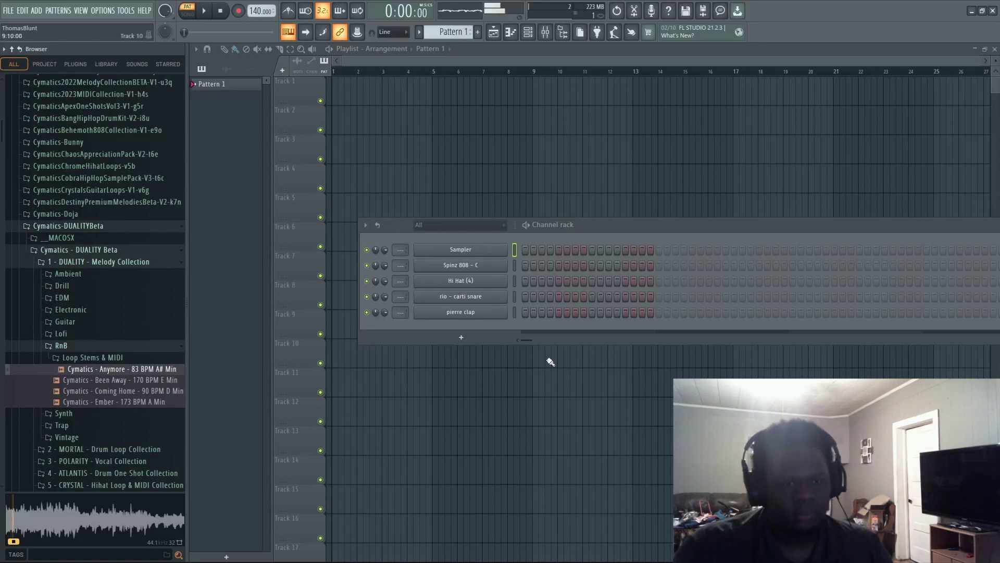
pyautogui.press('Down')
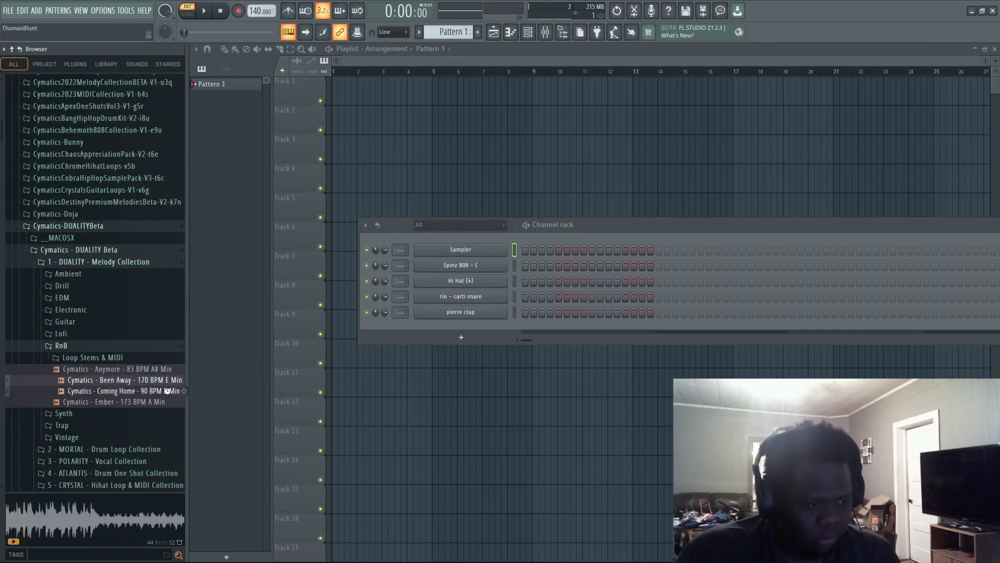
pyautogui.press('Down')
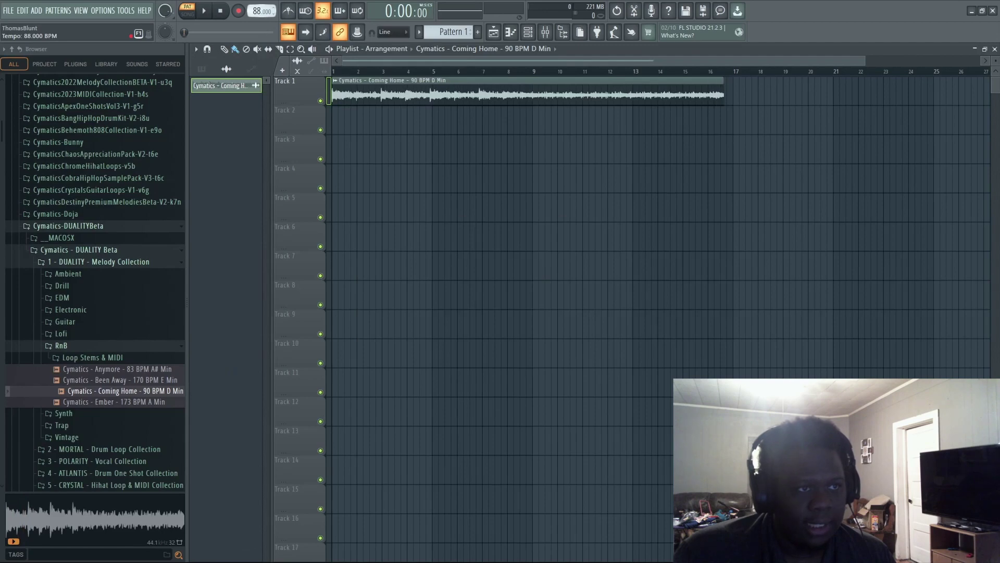
pyautogui.press('space')
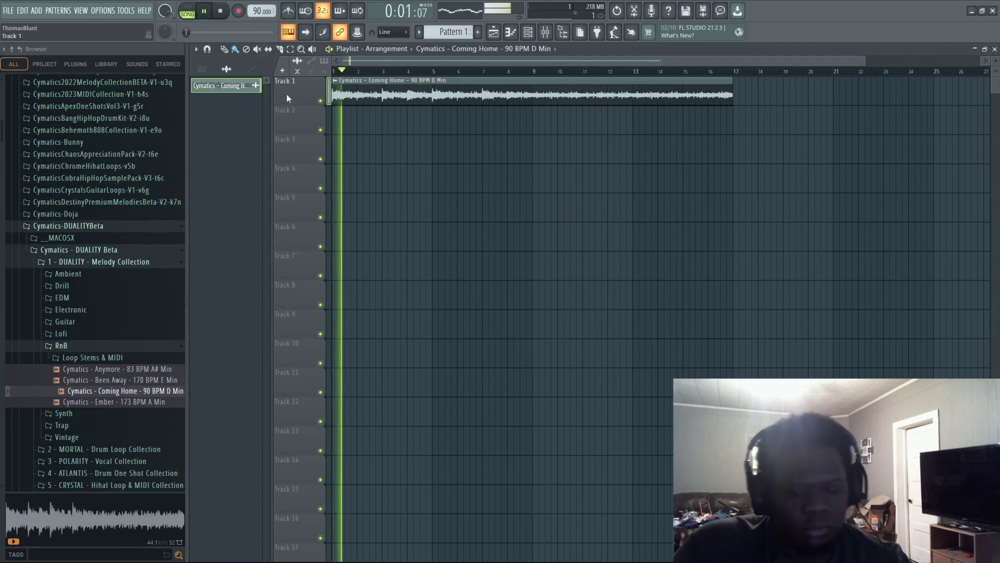
# Slice the Coming Home clip at bar 9, move its second half down to Track 2 and stop playback
pyautogui.click(279, 48)
pyautogui.moveTo(533, 79); pyautogui.dragTo(534, 156)
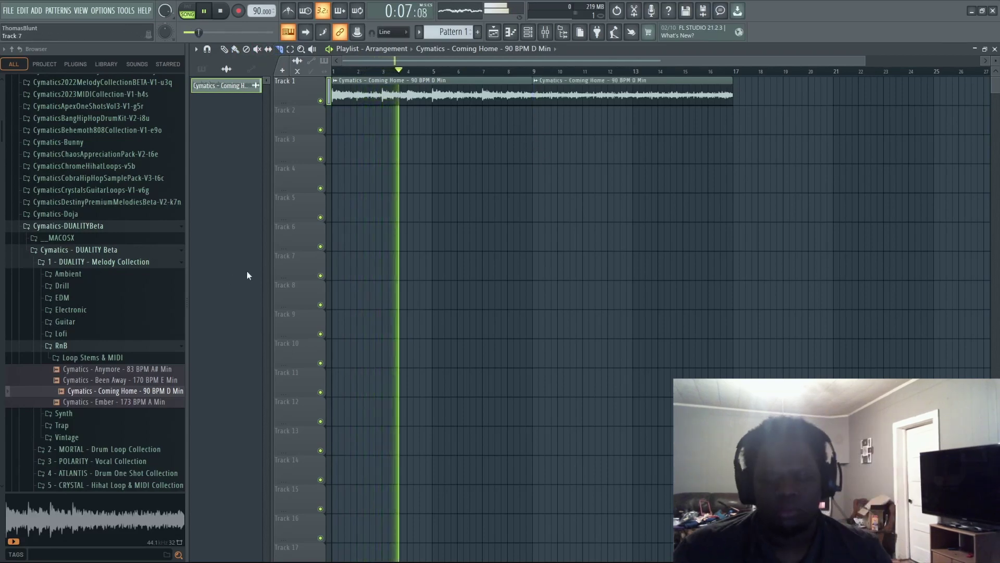
pyautogui.click(224, 50)
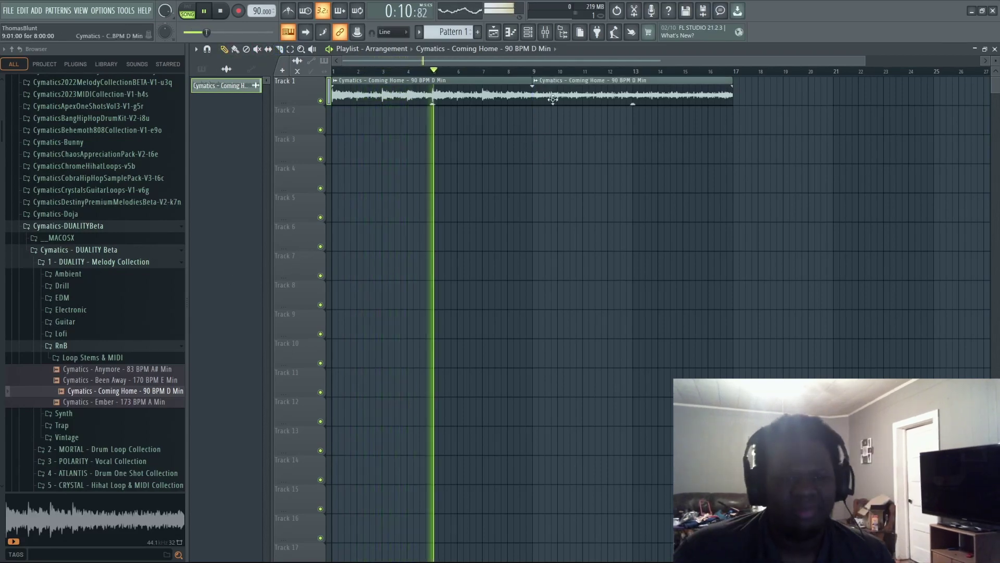
pyautogui.moveTo(625, 92); pyautogui.dragTo(625, 121)
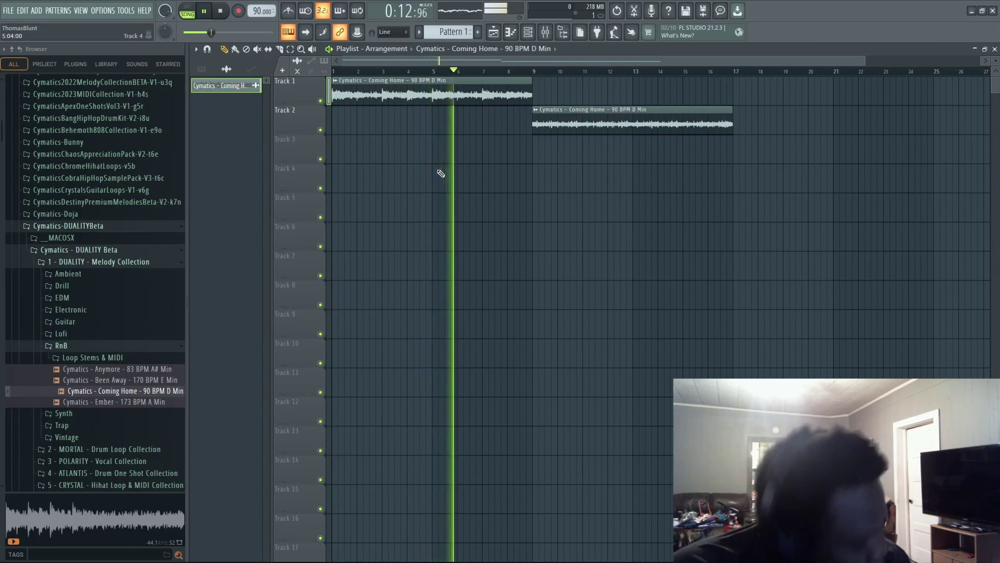
pyautogui.press('space')
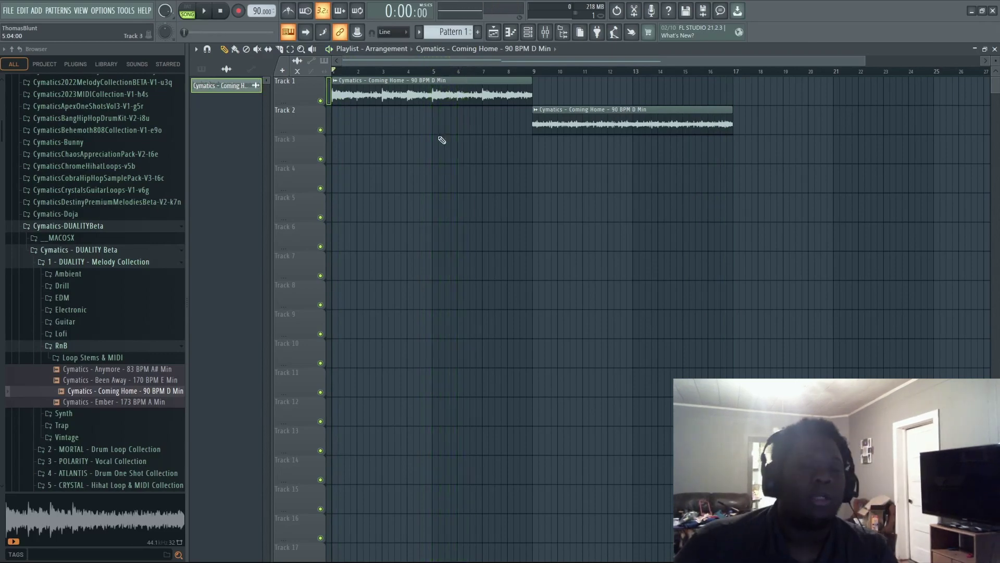
# Show the channel rack with its filter set to All channels
pyautogui.click(528, 32)
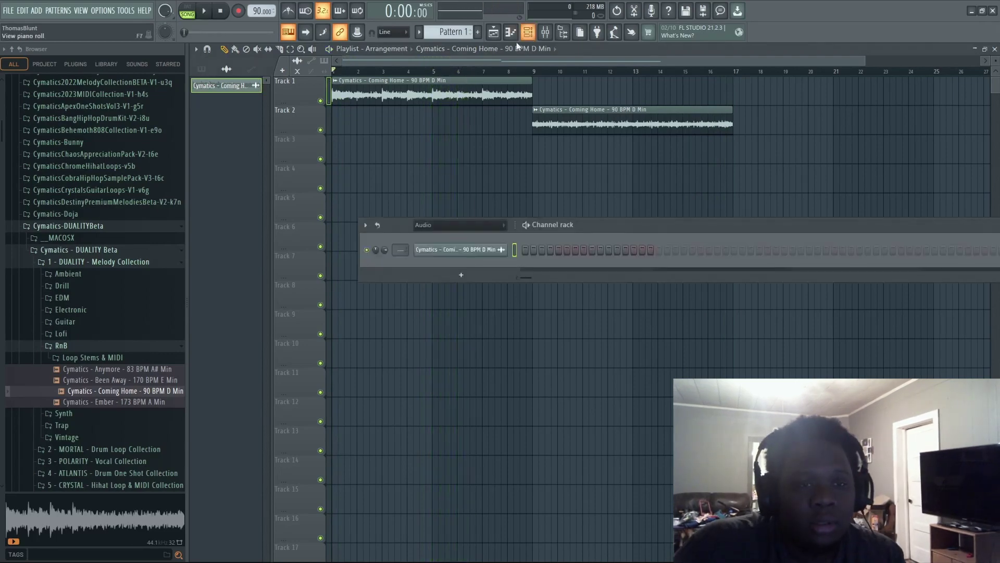
pyautogui.click(443, 224)
pyautogui.click(430, 239)
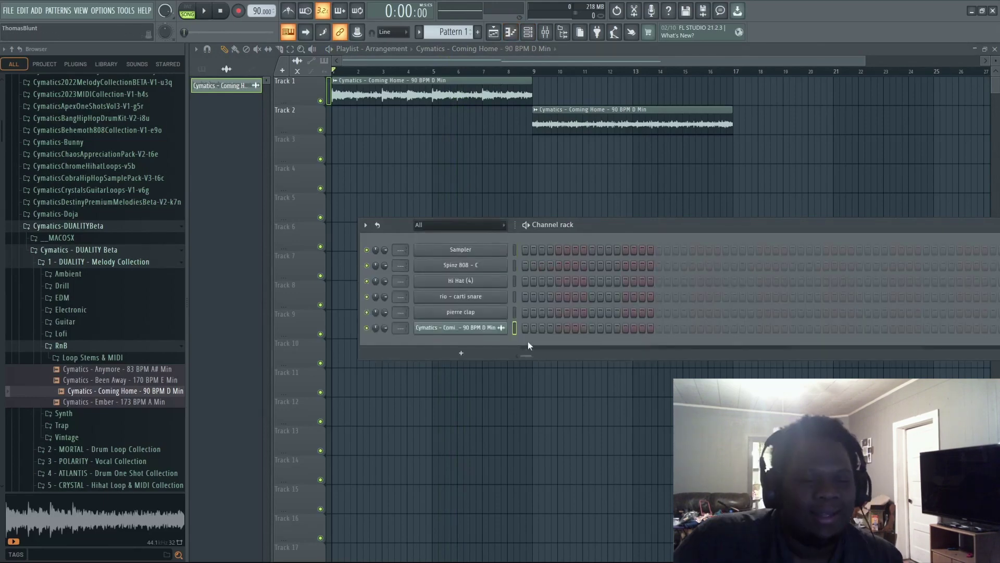
# Place Pattern 1 at the start of Track 3 and add pierre clap hits every eighth step, starting on step 5
pyautogui.click(202, 69)
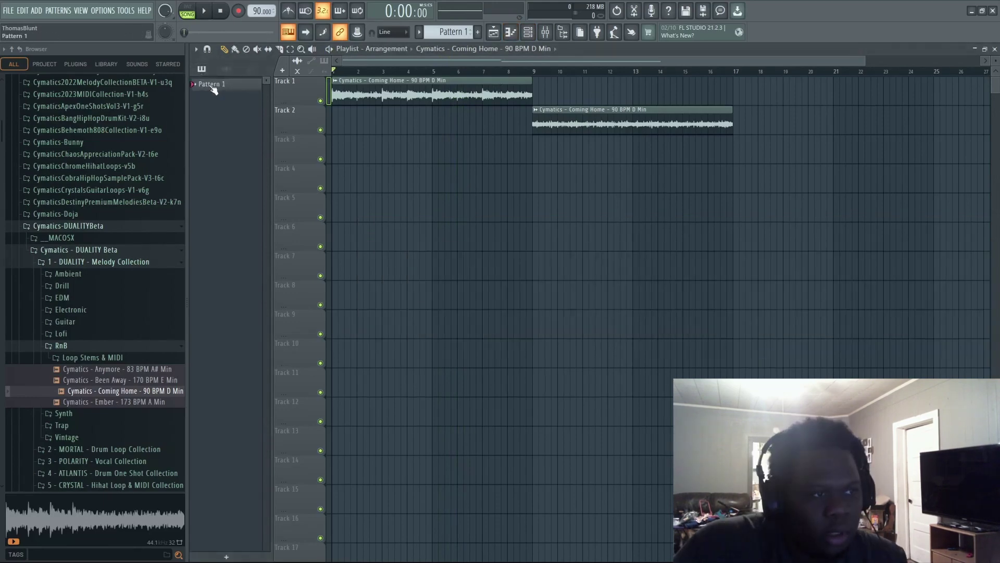
pyautogui.moveTo(219, 83); pyautogui.dragTo(333, 151)
pyautogui.doubleClick(353, 152)
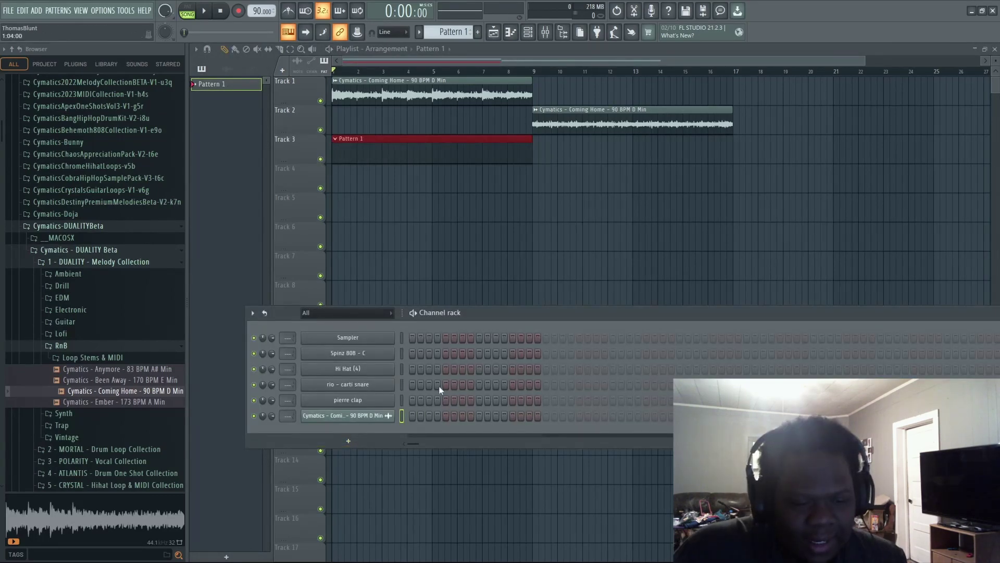
pyautogui.click(446, 399)
pyautogui.click(513, 399)
# Stop playback and look through the samples in the "4 - ATLANTIS - Drum One Shot Collection" folder of the DUALITY Beta kit
pyautogui.click(61, 345)
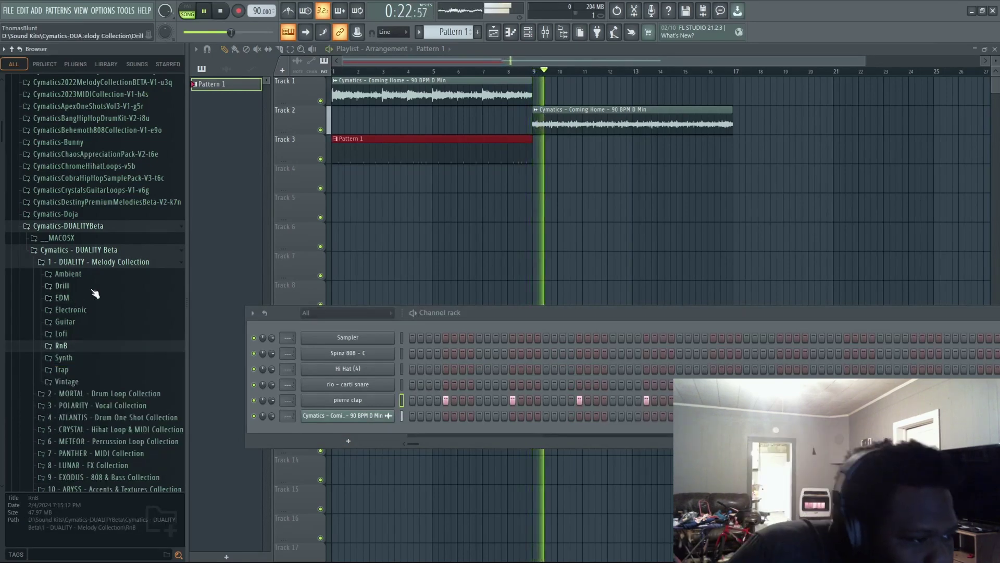
pyautogui.press('space')
pyautogui.click(130, 262)
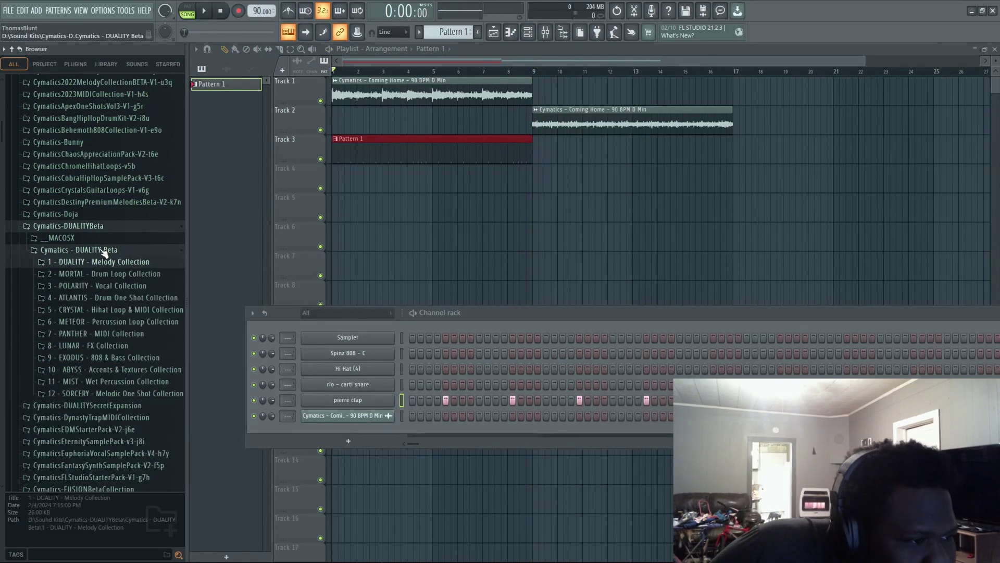
pyautogui.click(101, 298)
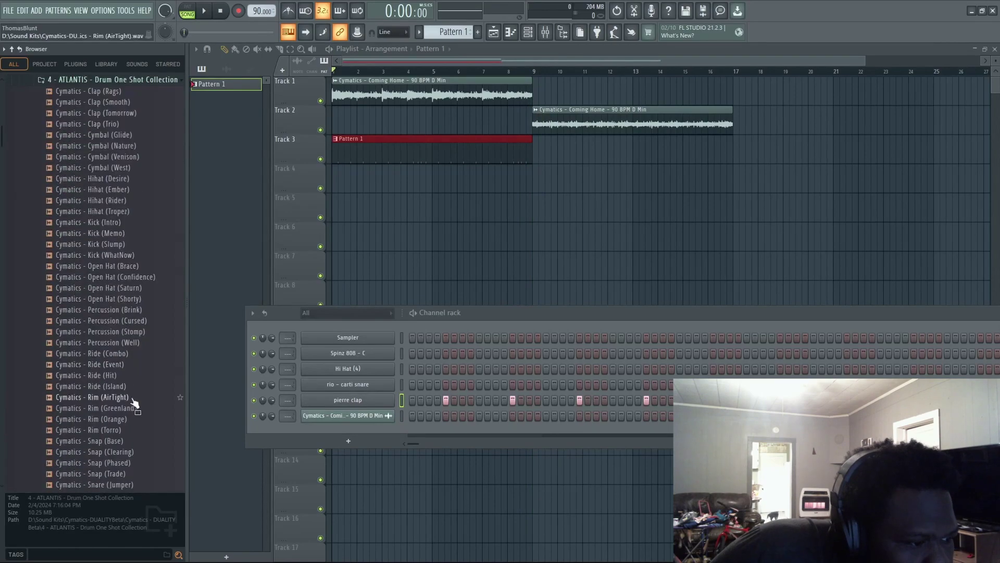
pyautogui.scroll(-6, 130, 391)
pyautogui.scroll(6, 131, 334)
pyautogui.click(130, 278)
pyautogui.click(137, 309)
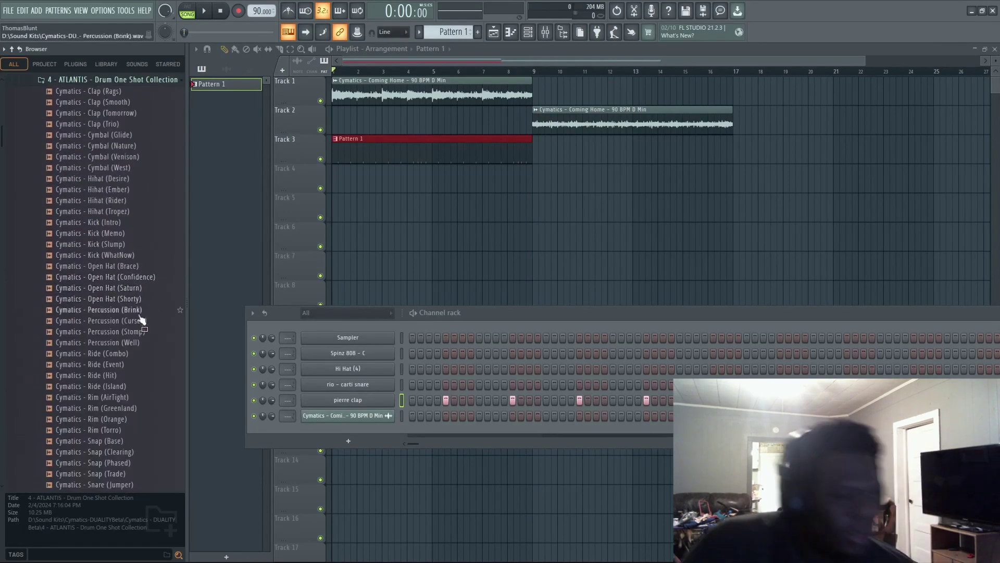
pyautogui.scroll(5, 133, 341)
pyautogui.click(110, 211)
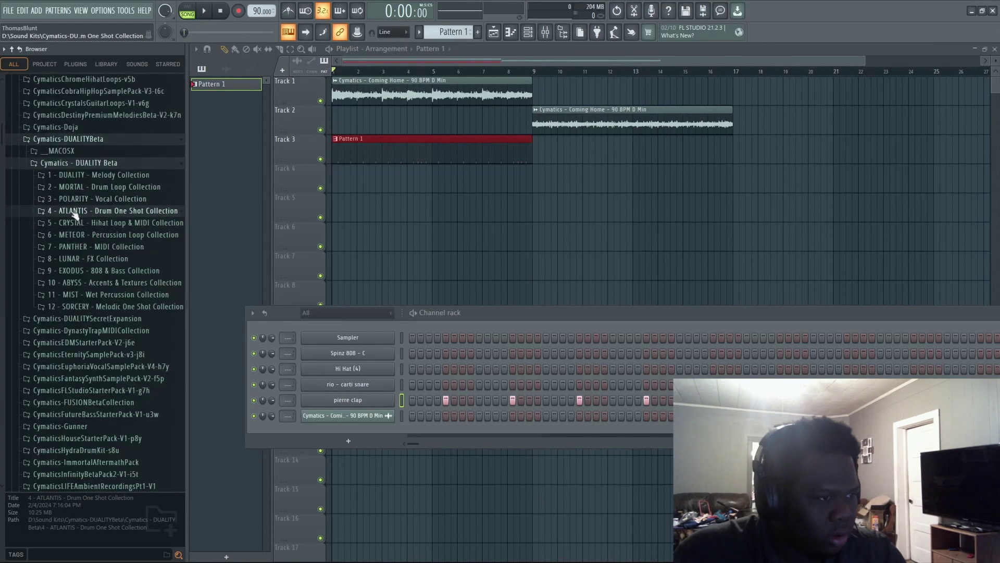
# Collapse the DUALITY Beta folder and go to the Secret Drum Kit folder inside Cymatics-DUALITYSecretExpansion
pyautogui.click(120, 235)
pyautogui.click(121, 236)
pyautogui.click(113, 163)
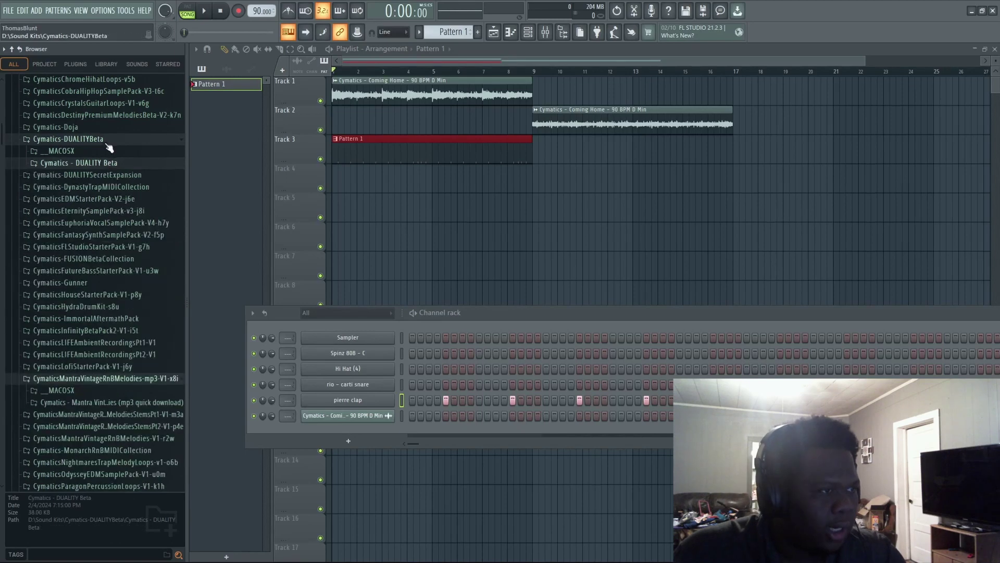
pyautogui.click(117, 176)
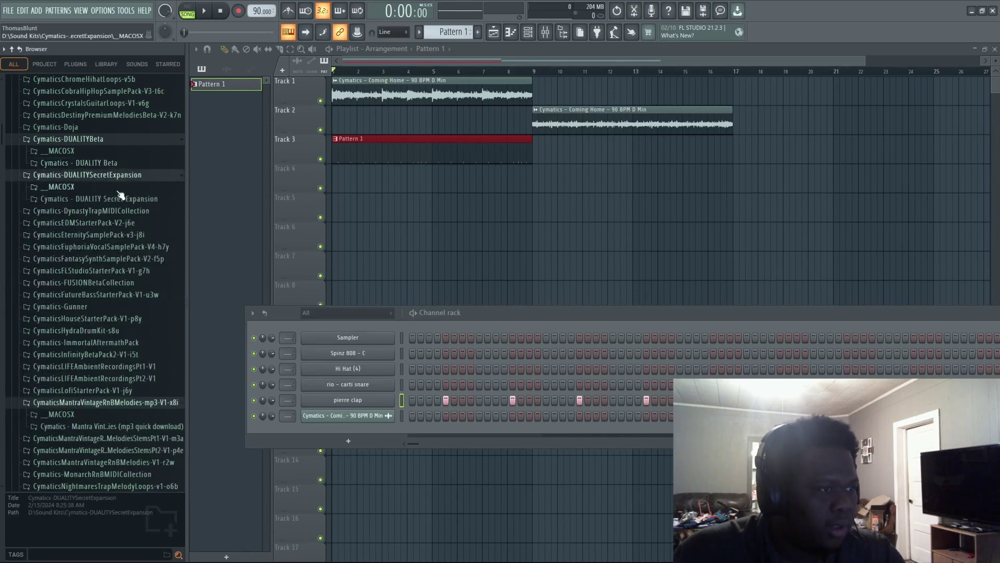
pyautogui.click(125, 198)
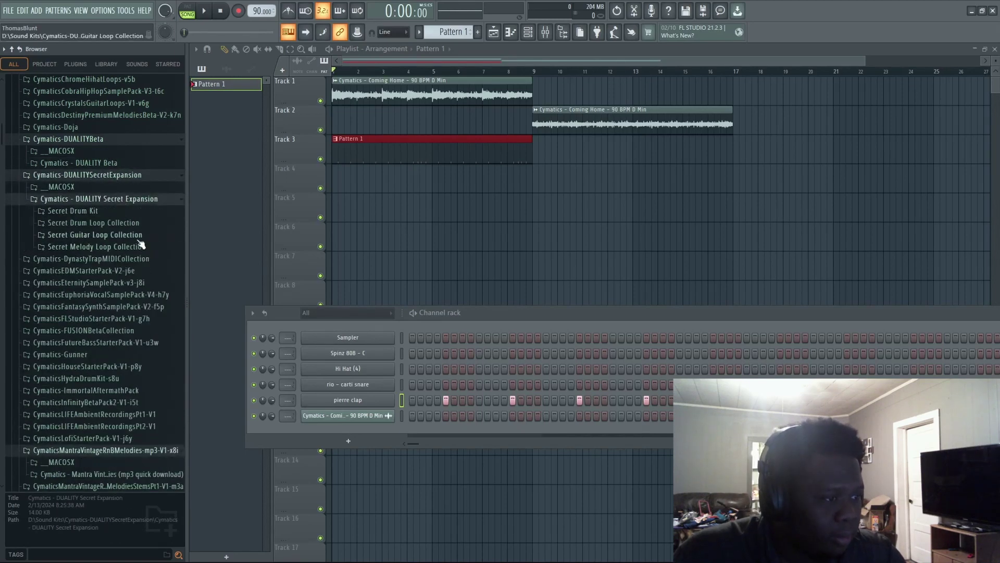
pyautogui.click(125, 212)
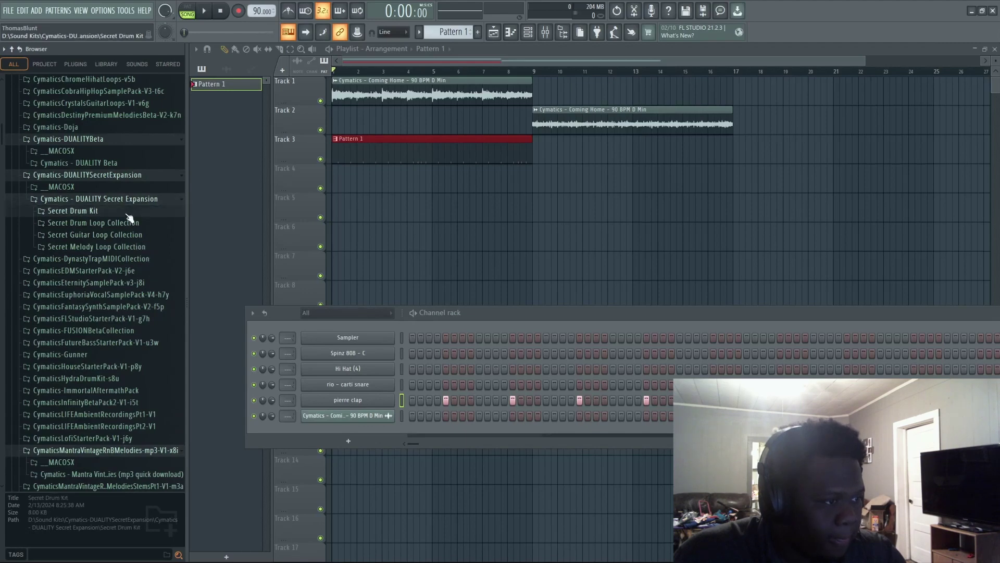
# Audition the clap samples in the Claps folder of the Secret Drum Kit, from Chain through Tide and Bullseye
pyautogui.click(118, 224)
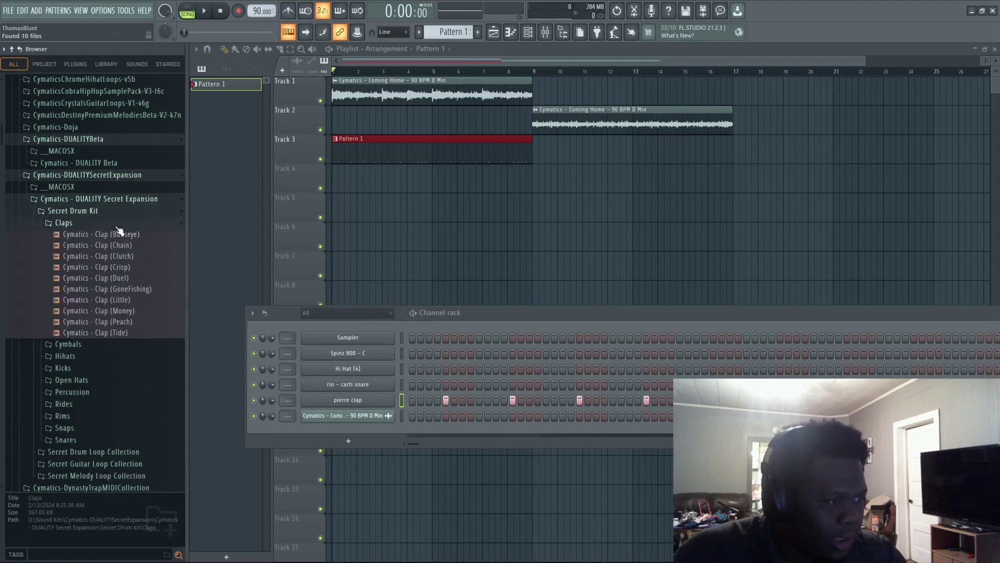
pyautogui.click(132, 245)
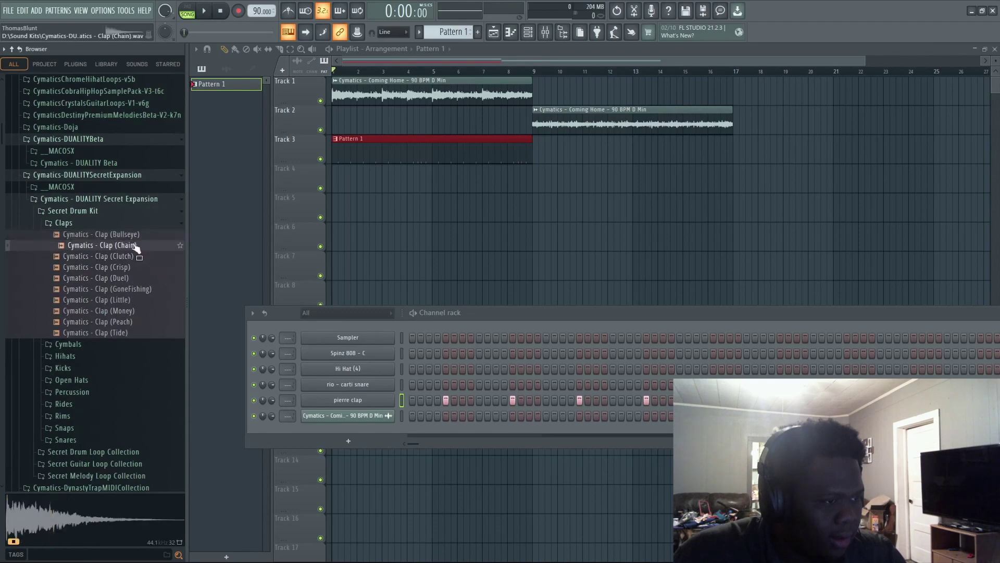
pyautogui.click(134, 256)
pyautogui.click(137, 268)
pyautogui.click(140, 278)
pyautogui.click(143, 290)
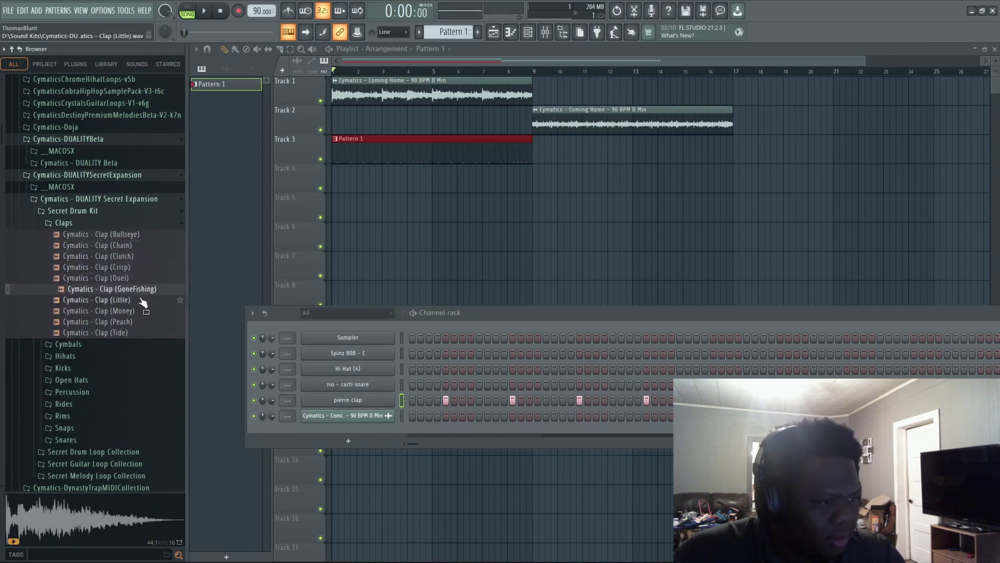
pyautogui.click(140, 300)
pyautogui.click(135, 311)
pyautogui.click(130, 322)
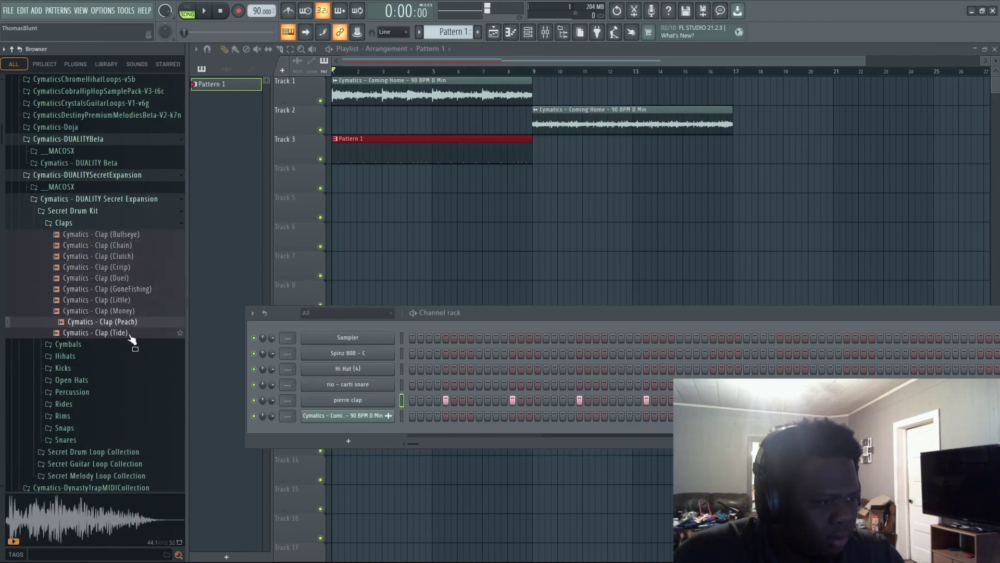
pyautogui.press('Down')
pyautogui.press('Down')
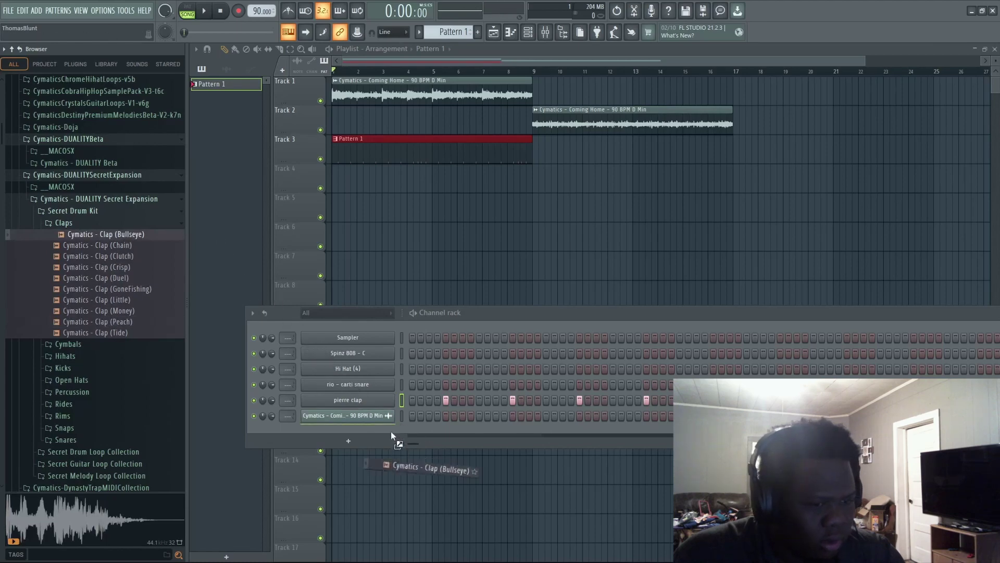
# Replace the pierre clap sample with Cymatics - Clap (Duel) after trying Clap (Bullseye), compare them during playback, and hide the channel rack
pyautogui.moveTo(360, 397); pyautogui.dragTo(361, 399)
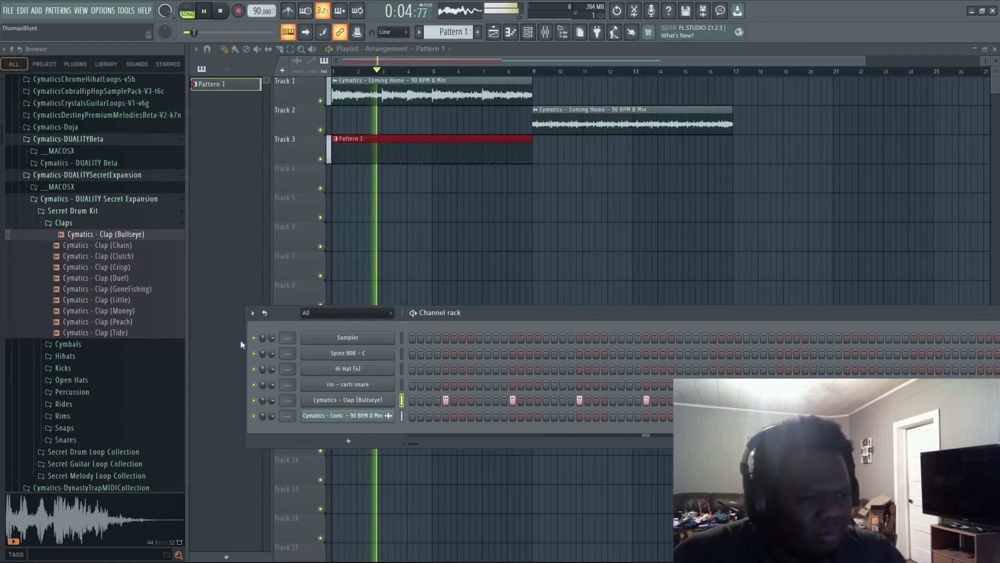
pyautogui.moveTo(115, 278); pyautogui.dragTo(364, 401)
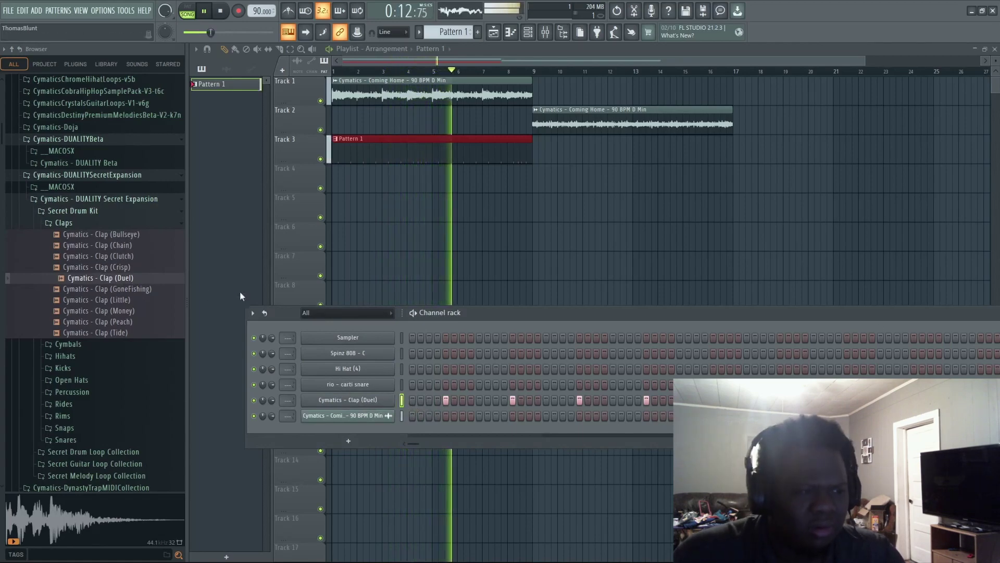
pyautogui.hotkey('ctrl', 'z')
pyautogui.hotkey('ctrl', 'z')
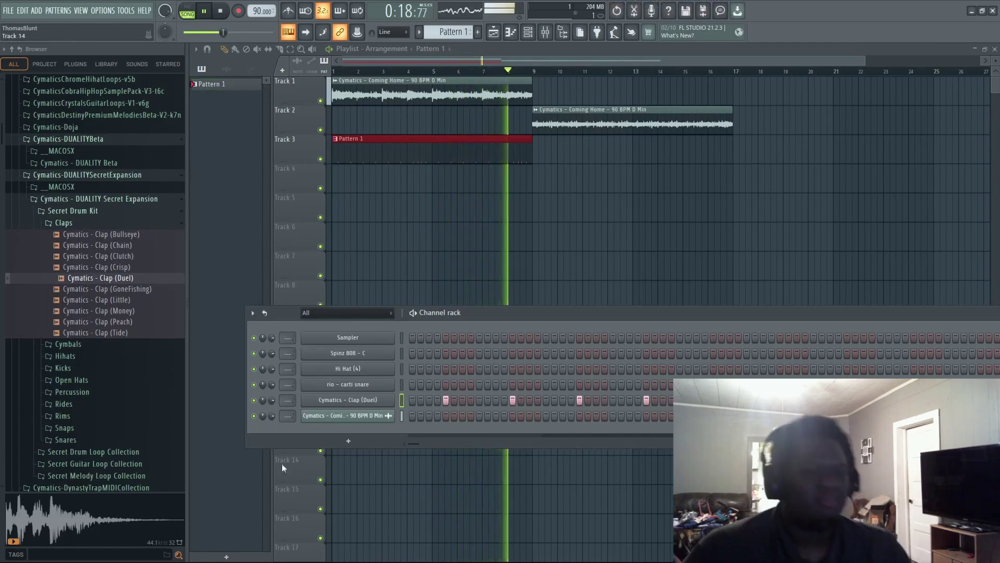
pyautogui.press('F6')
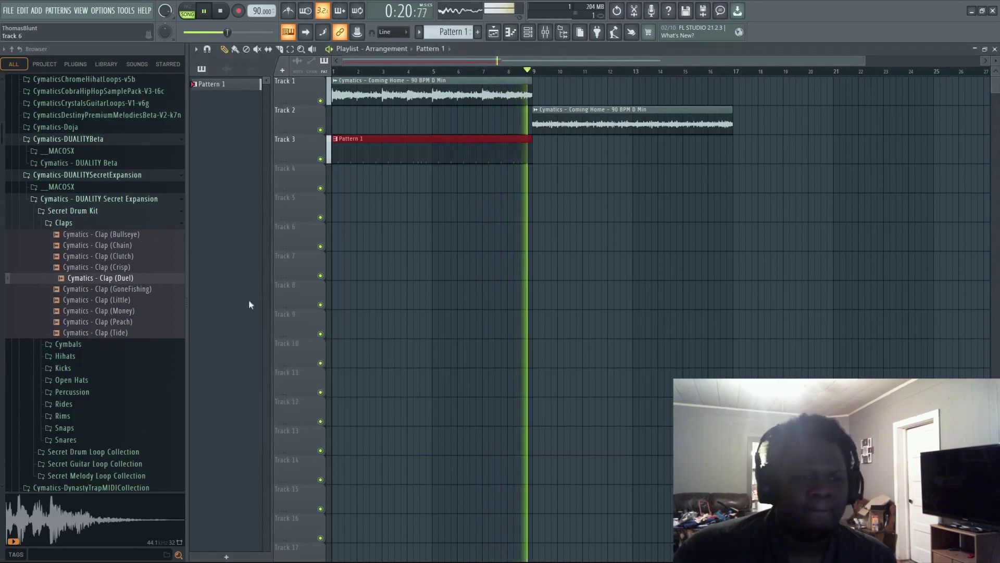
pyautogui.press('space')
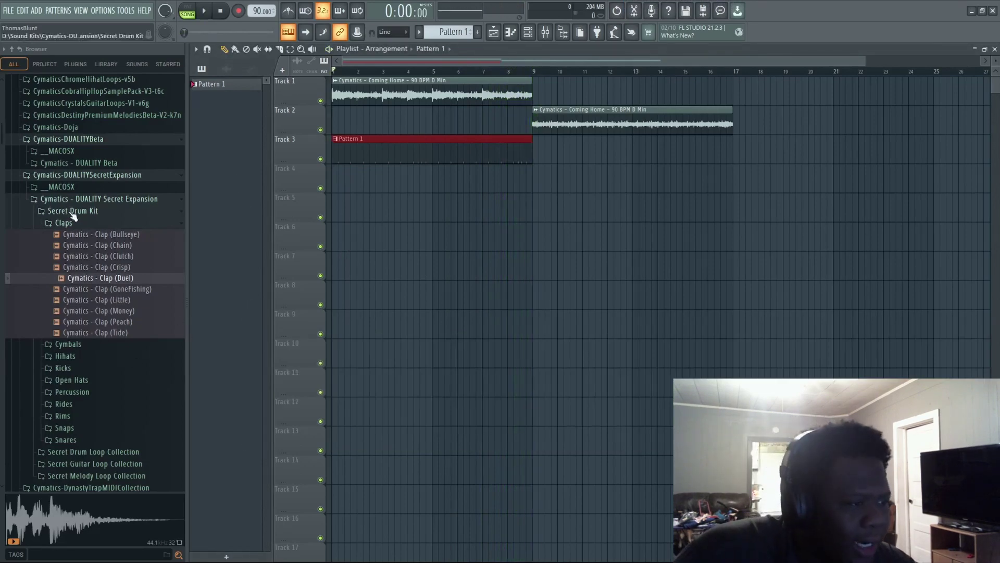
# Audition the Bowl, Cold and Flight samples in the Secret Drum Kit's Percussion folder with the channel rack shown
pyautogui.click(78, 223)
pyautogui.click(72, 282)
pyautogui.click(107, 306)
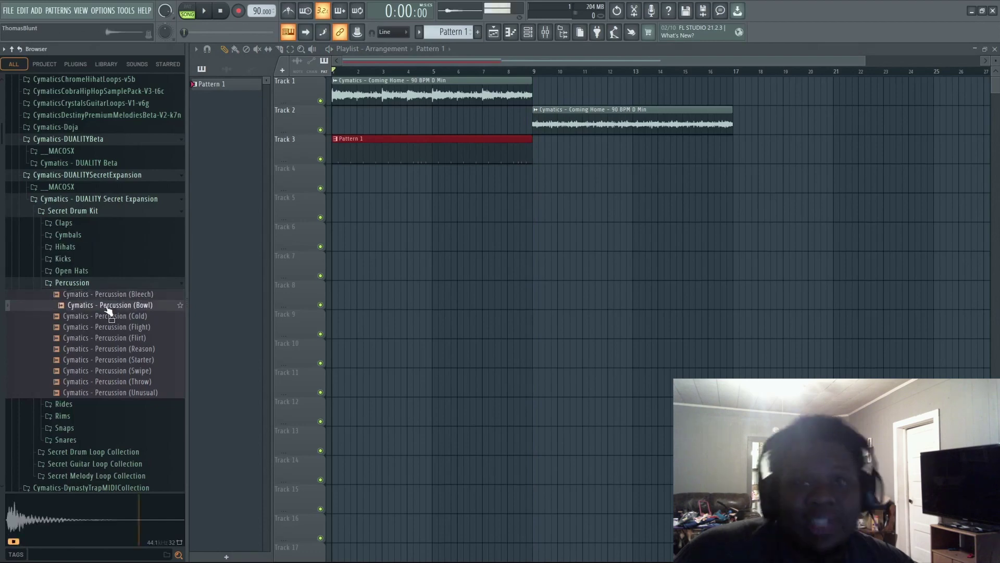
pyautogui.click(128, 319)
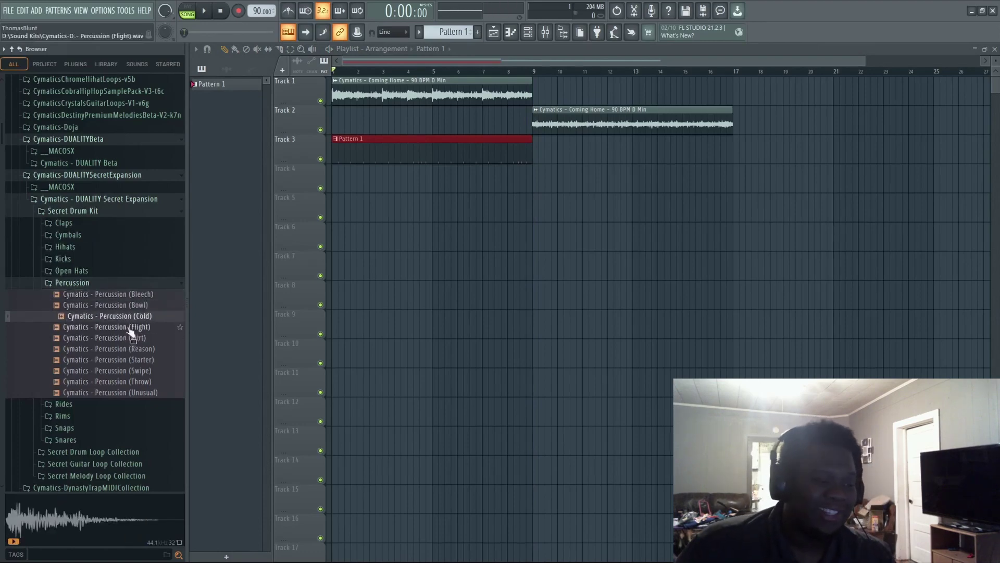
pyautogui.press('F6')
pyautogui.click(119, 328)
pyautogui.click(119, 319)
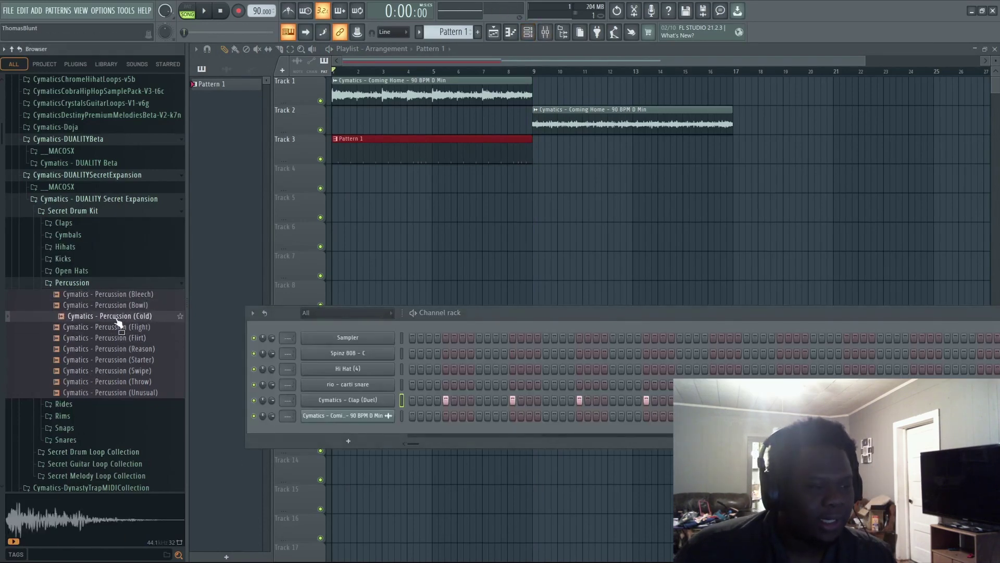
# Try Cymatics - Percussion (Cold) in place of the Clap (Duel) sample during playback, and undo the replacement
pyautogui.moveTo(198, 345); pyautogui.dragTo(365, 400)
pyautogui.press('space')
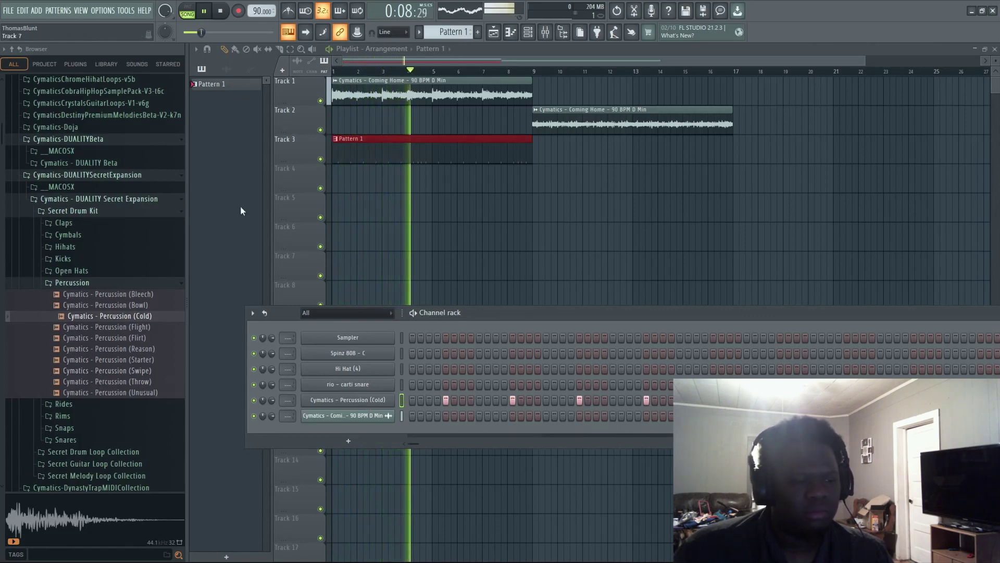
pyautogui.hotkey('ctrl', 'z')
pyautogui.press('space')
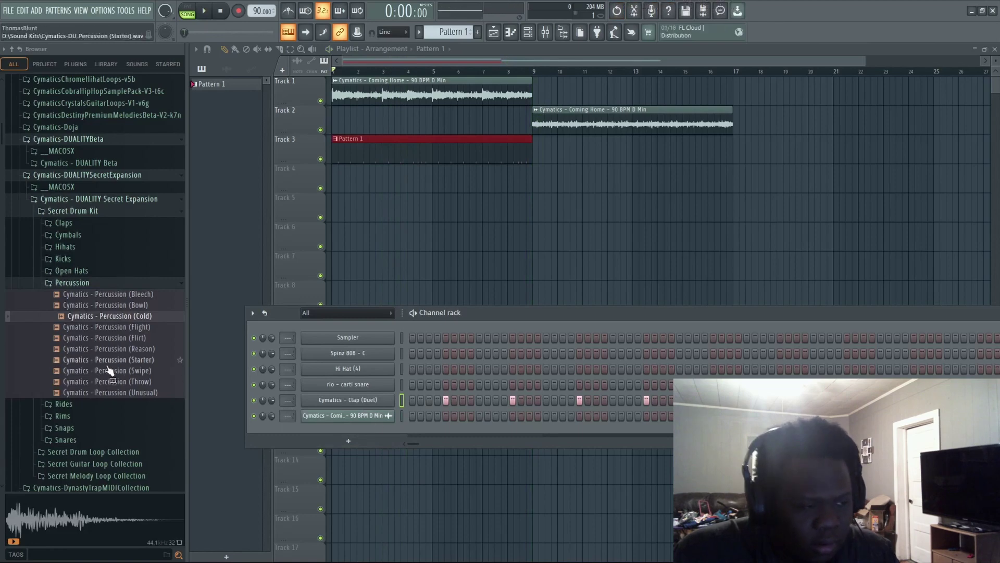
# Add Cymatics - Percussion (Cold) as a new channel at the end of the channel rack and start playback
pyautogui.moveTo(353, 429); pyautogui.dragTo(355, 432)
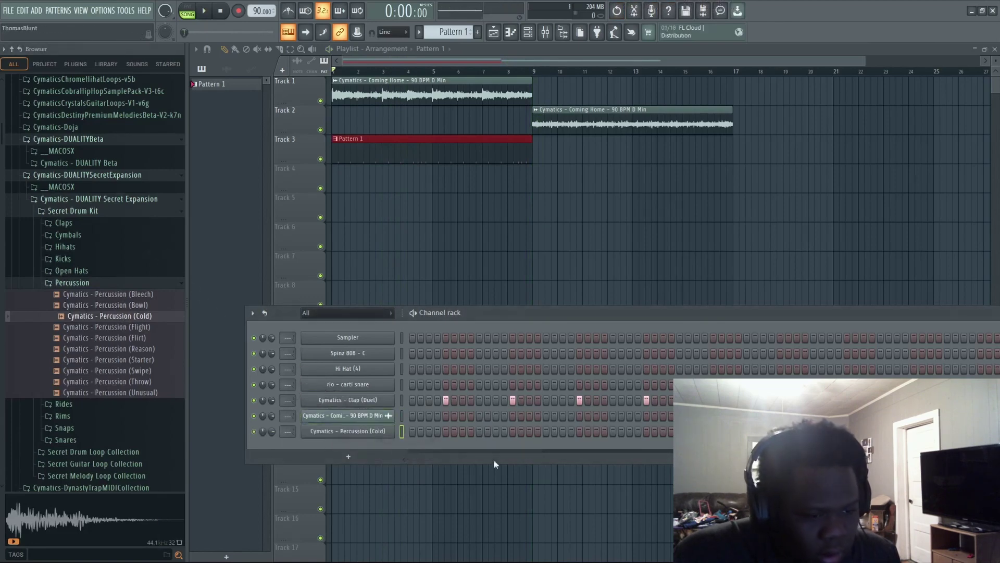
pyautogui.press('space')
# Move the two extra Clap (Duel) steps near the end of the pattern to the Coming Home melody channel
pyautogui.moveTo(441, 459); pyautogui.dragTo(559, 459)
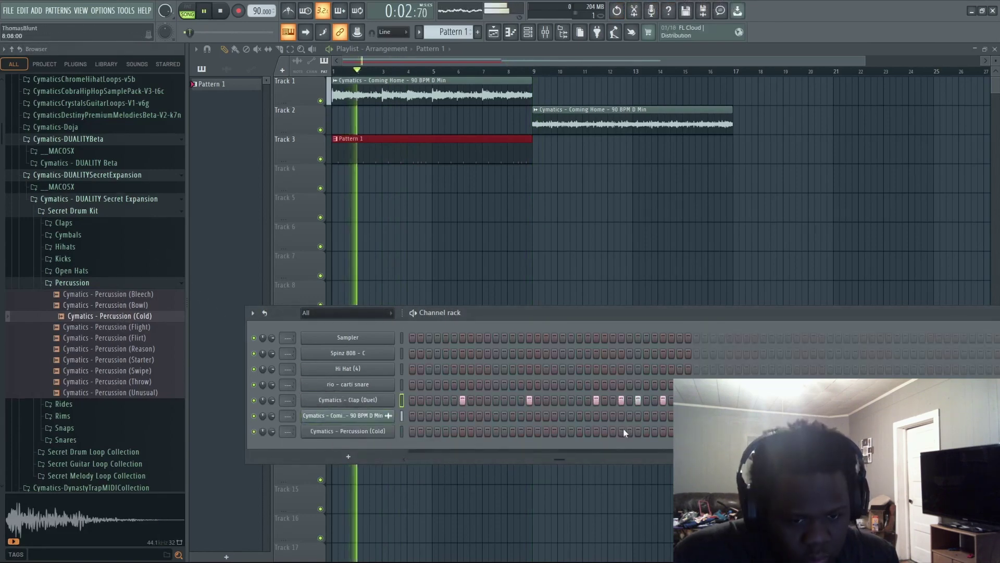
pyautogui.click(621, 415)
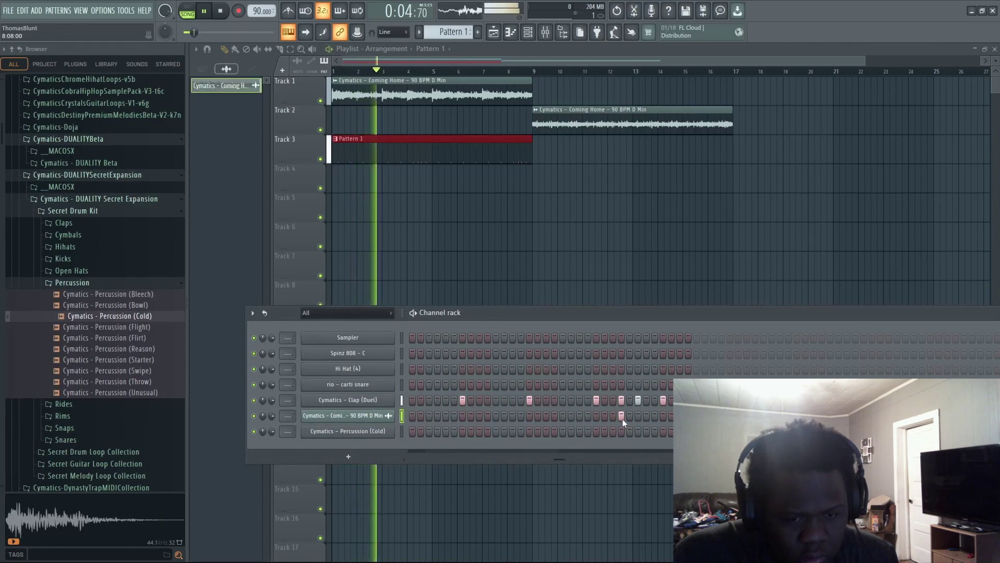
pyautogui.click(638, 415)
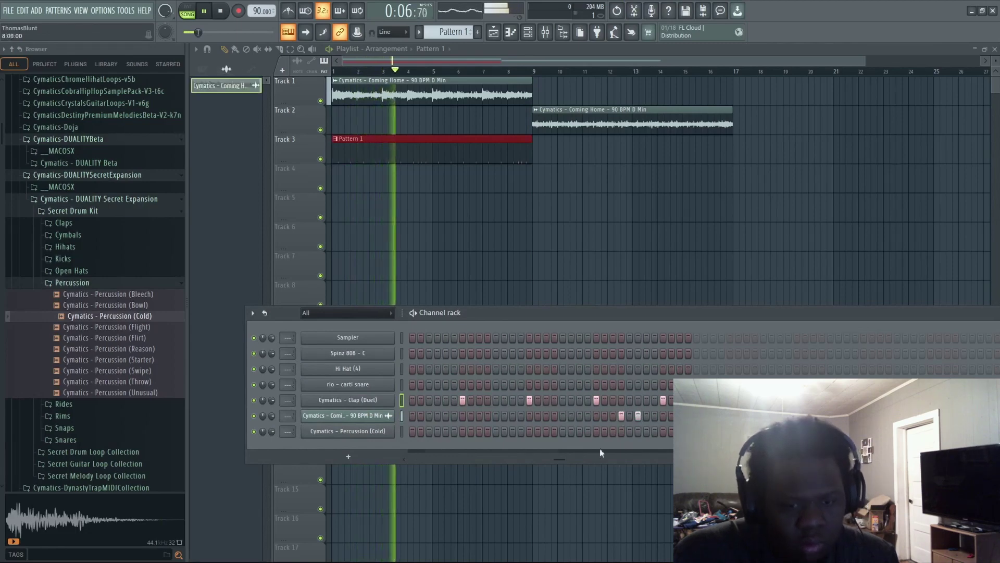
pyautogui.moveTo(559, 459); pyautogui.dragTo(295, 458)
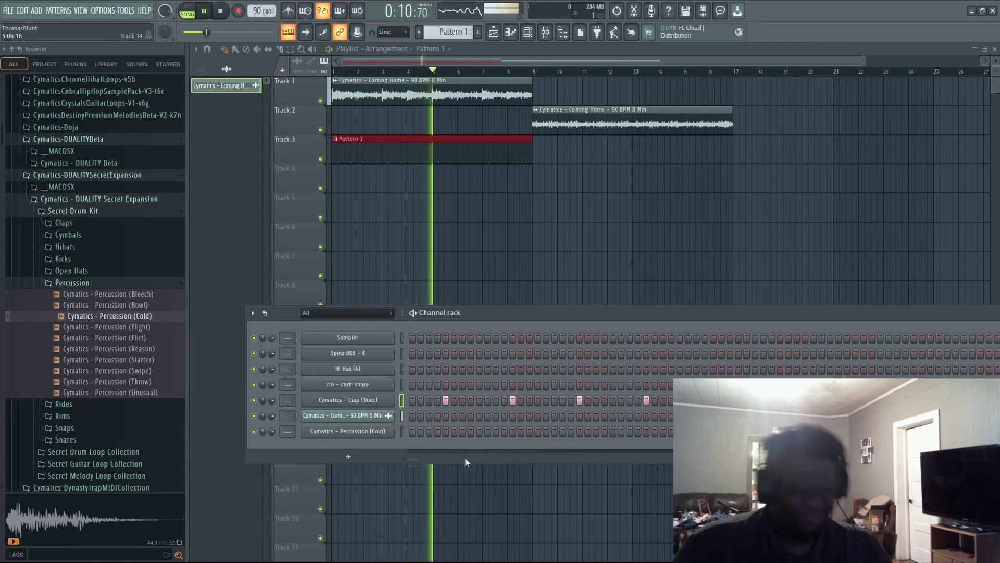
pyautogui.click(431, 463)
pyautogui.moveTo(431, 466); pyautogui.dragTo(471, 467)
pyautogui.moveTo(472, 467); pyautogui.dragTo(471, 463)
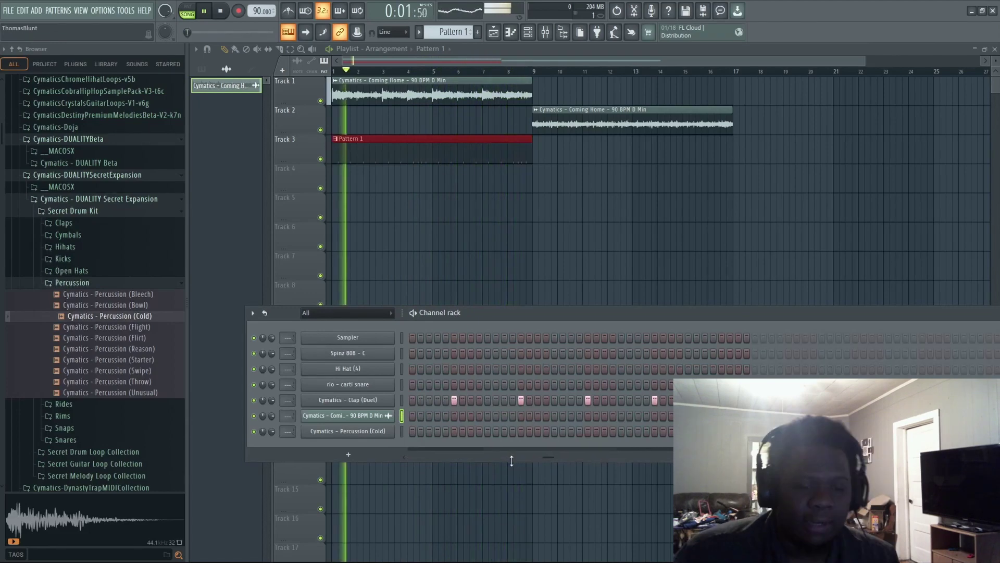
pyautogui.moveTo(512, 461); pyautogui.dragTo(545, 461)
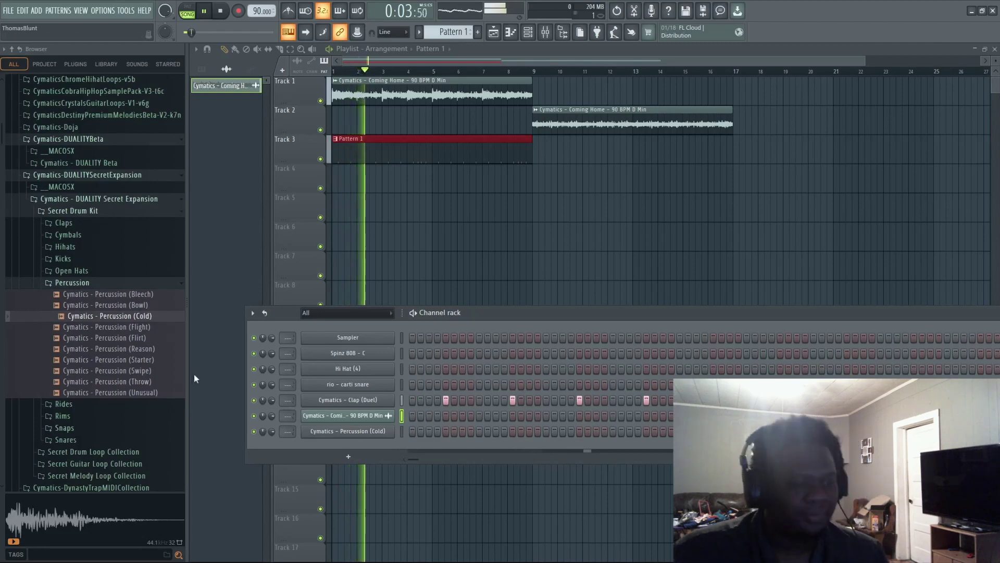
# Audition the Open Hats samples of the Secret Drum Kit and add Cymatics - Open Hat (Sizzle) as a new channel
pyautogui.click(72, 282)
pyautogui.click(71, 270)
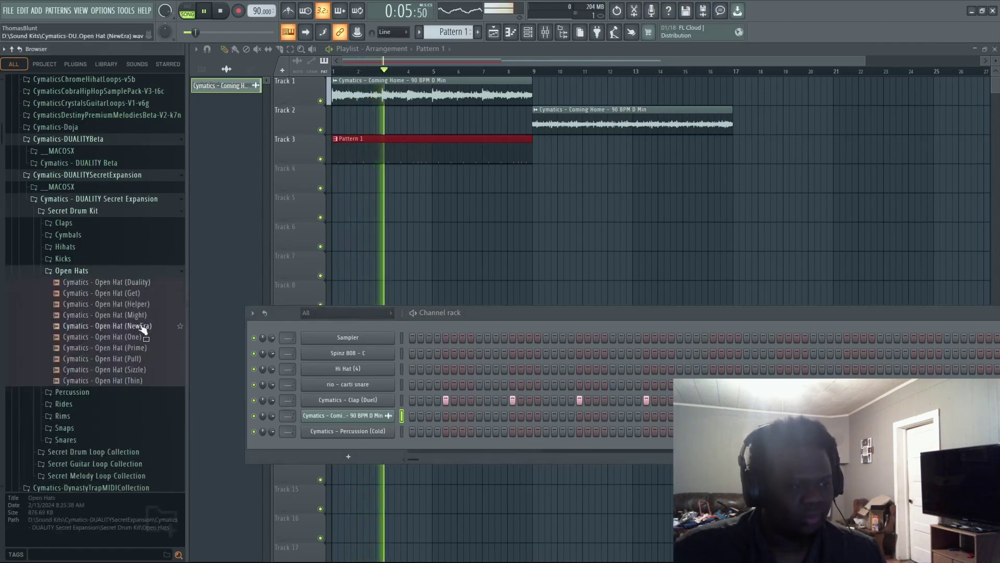
pyautogui.click(133, 293)
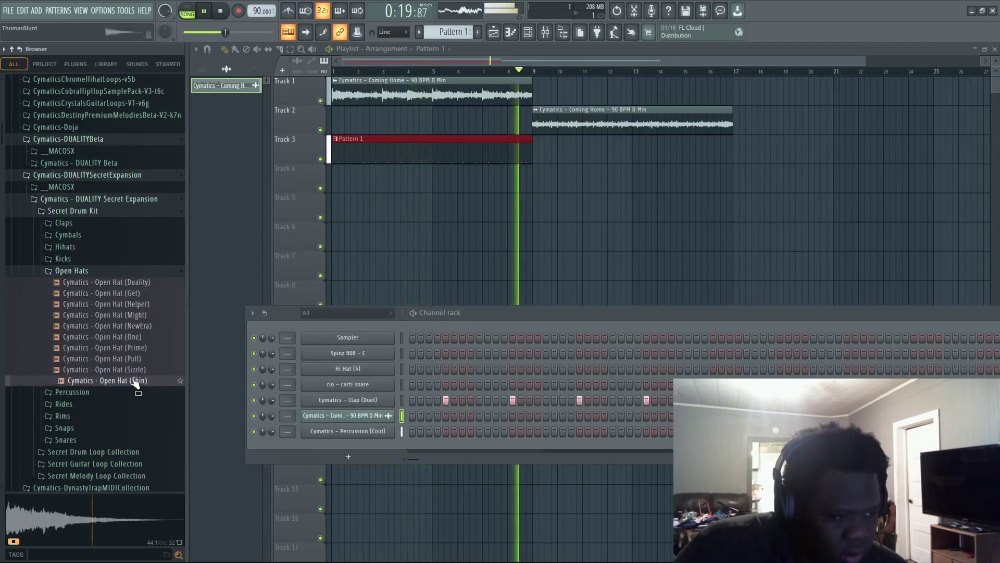
pyautogui.click(131, 373)
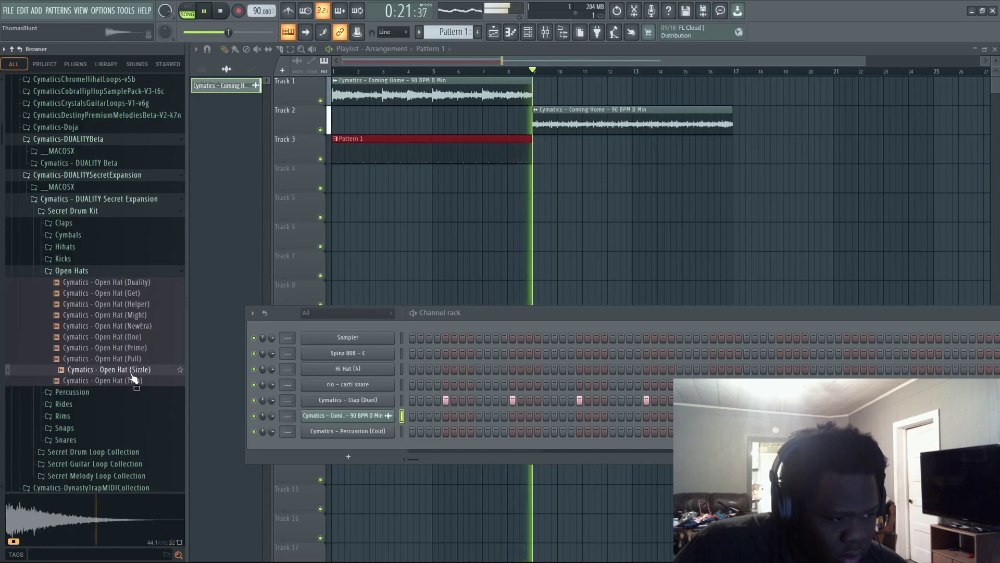
pyautogui.moveTo(131, 373); pyautogui.dragTo(112, 379)
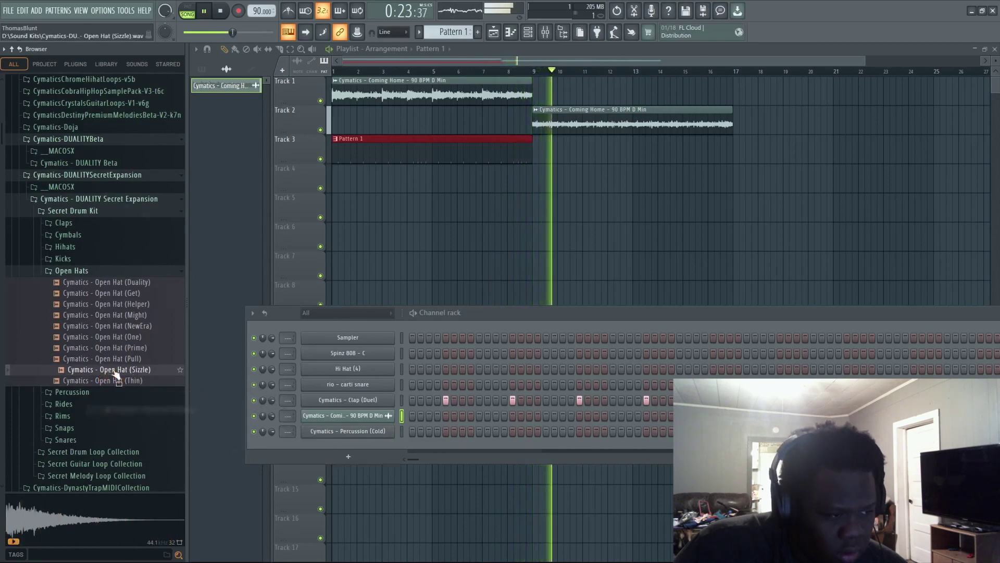
pyautogui.click(133, 347)
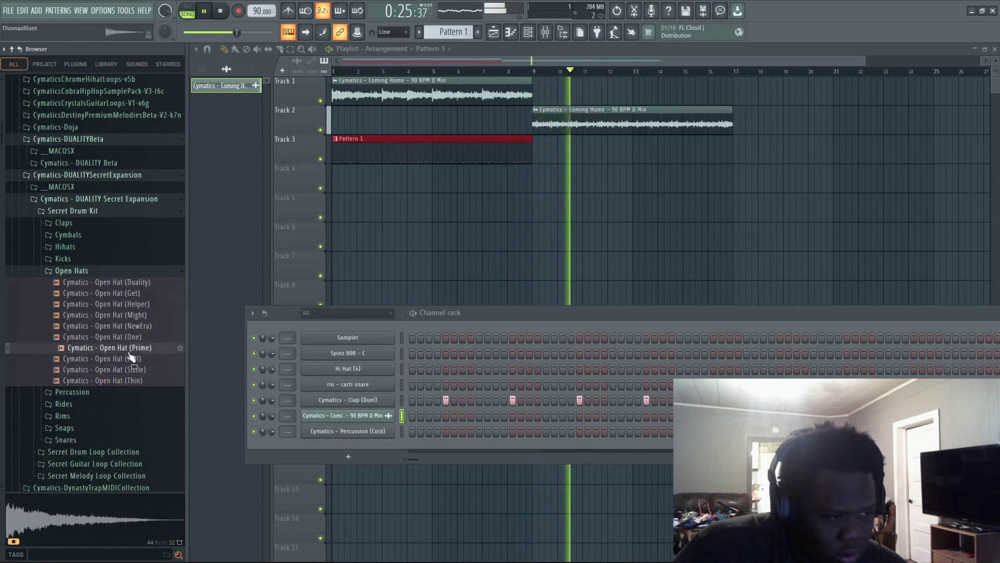
pyautogui.moveTo(129, 370); pyautogui.dragTo(375, 459)
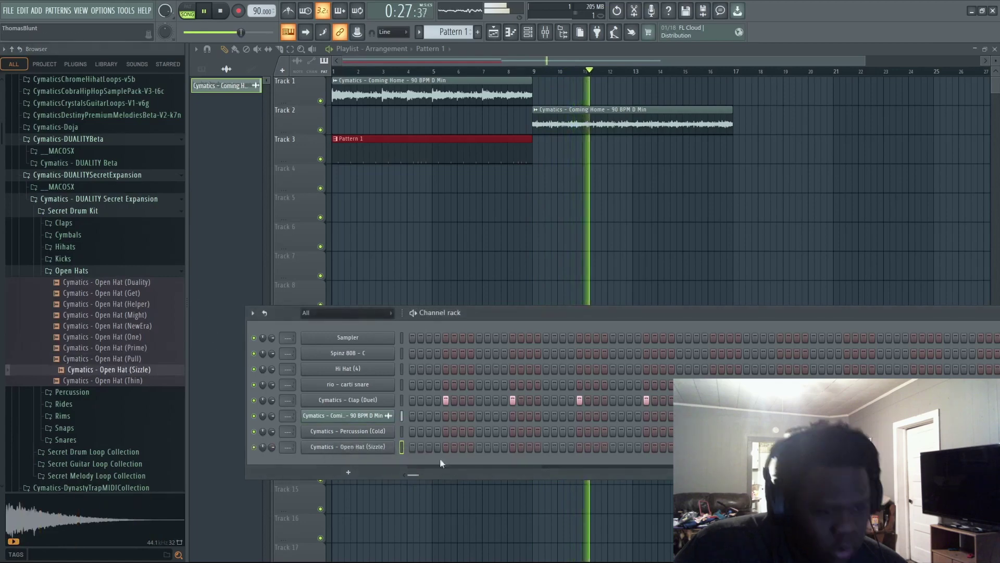
pyautogui.press('space')
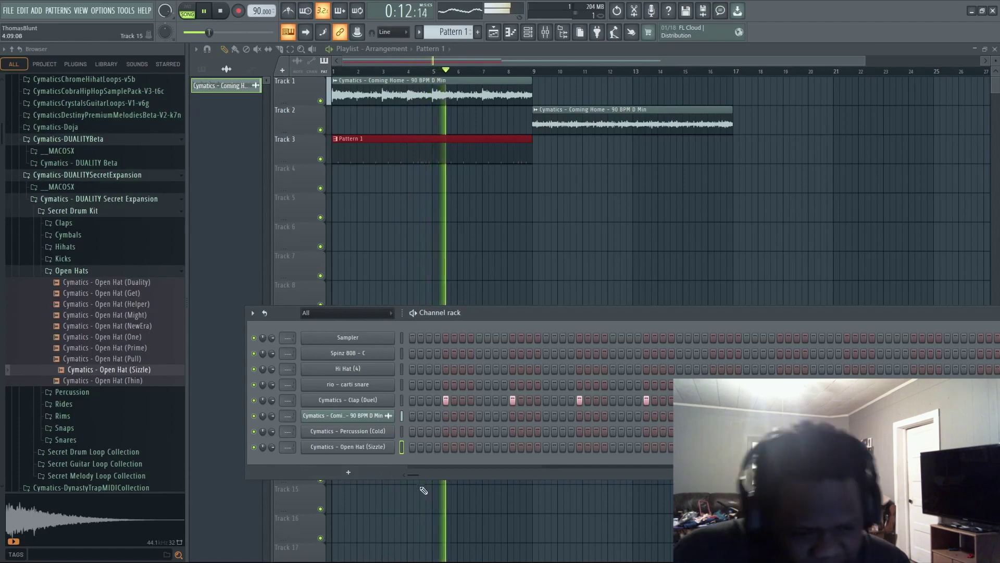
# Audition more open hats during playback and replace the Open Hat (Sizzle) sample with Cymatics - Open Hat (Prime)
pyautogui.press('space')
pyautogui.click(55, 380)
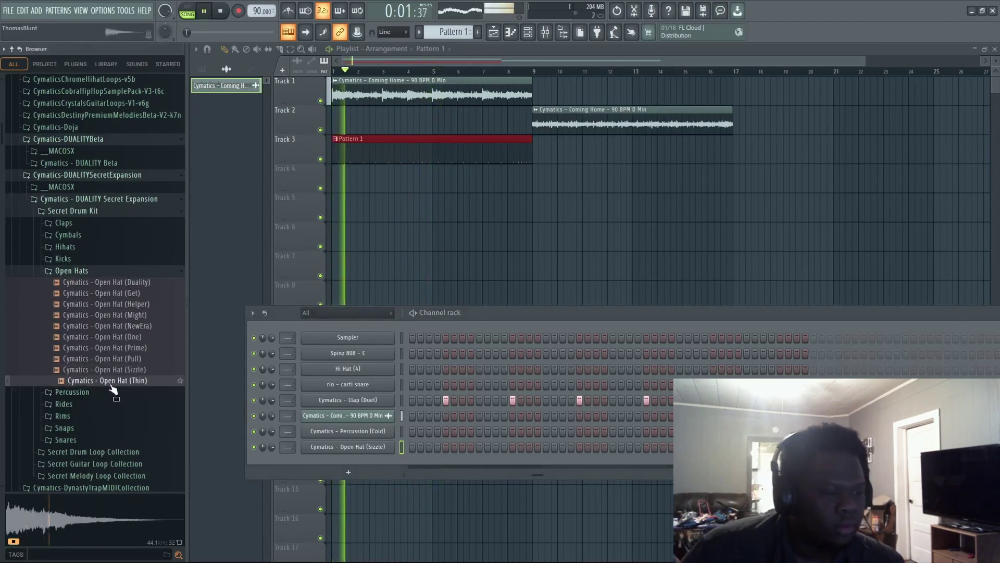
pyautogui.press('Up')
pyautogui.press('Up')
pyautogui.press('Up')
pyautogui.moveTo(140, 384); pyautogui.dragTo(347, 447)
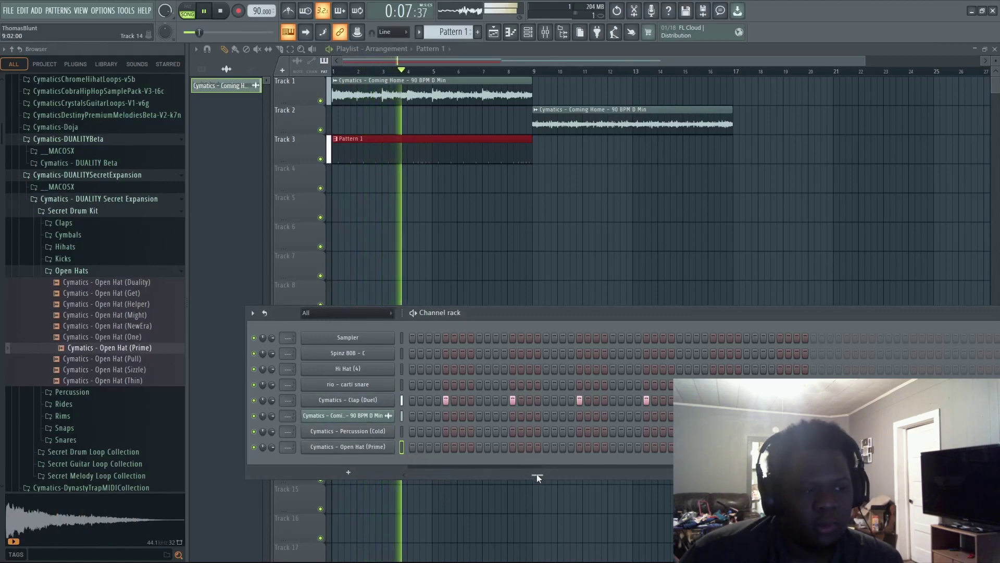
pyautogui.moveTo(533, 474); pyautogui.dragTo(417, 473)
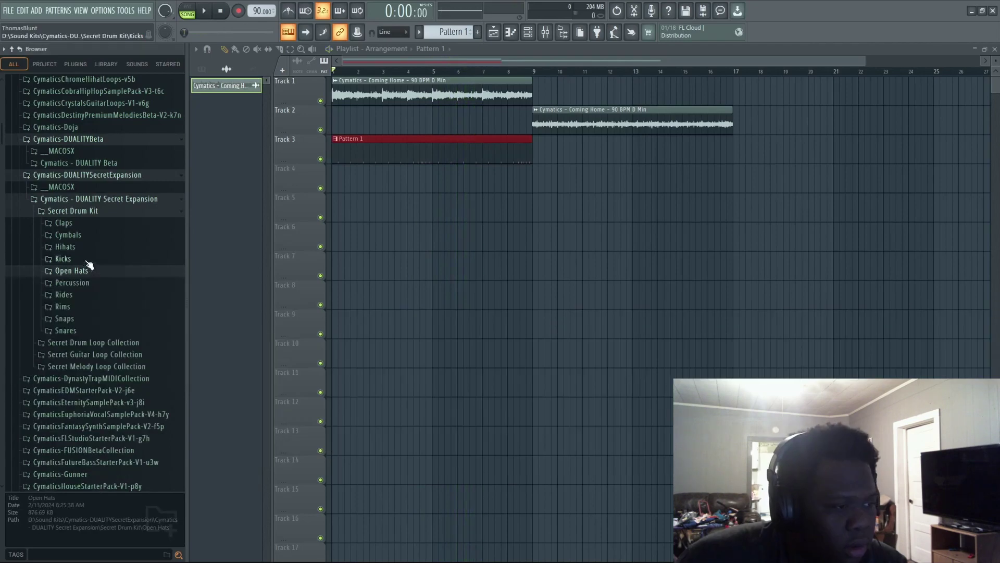
# Add Cymatics - Kick (Perspective) from the Secret Drum Kit's Kicks folder as a new channel in the channel rack
pyautogui.click(87, 260)
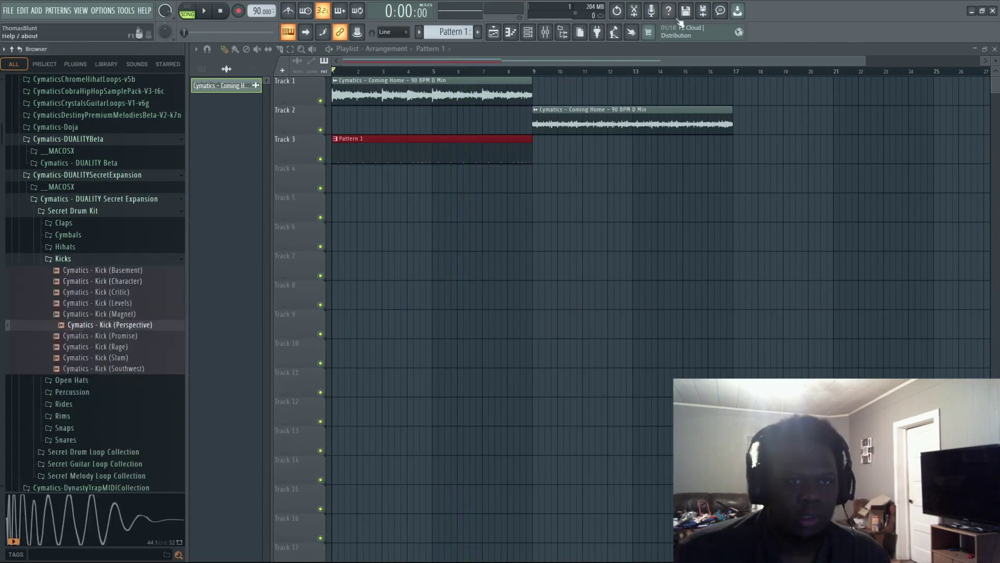
pyautogui.click(529, 38)
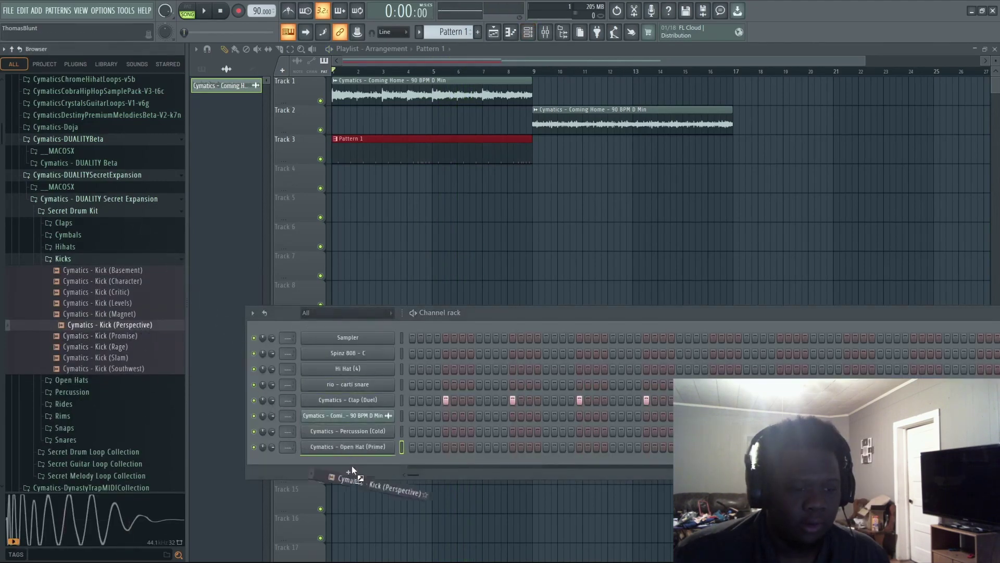
pyautogui.moveTo(353, 466); pyautogui.dragTo(352, 467)
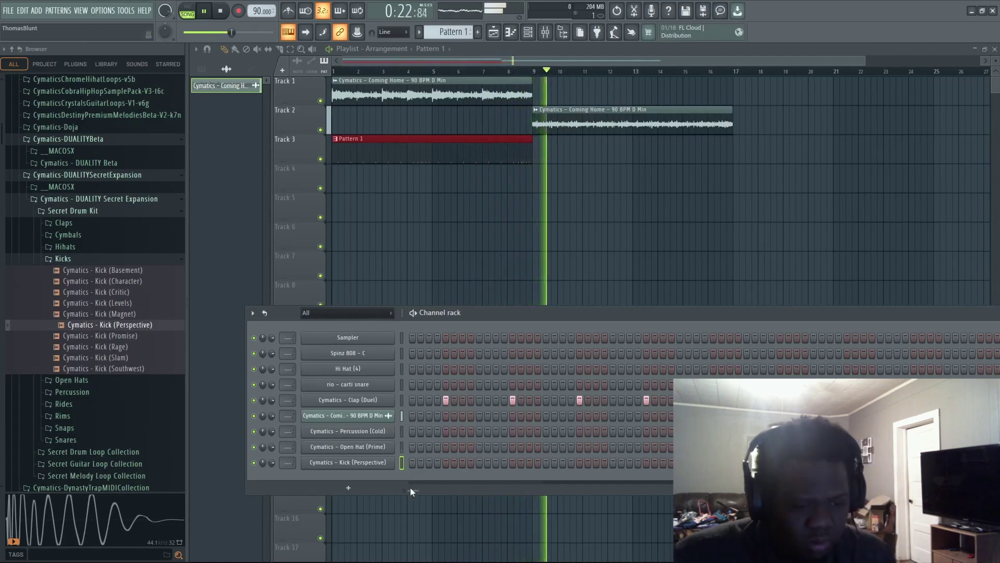
# Program Kick (Perspective) hits on steps 1, 24 and 26, checking their placement against the melody during playback
pyautogui.press('space')
pyautogui.press('space')
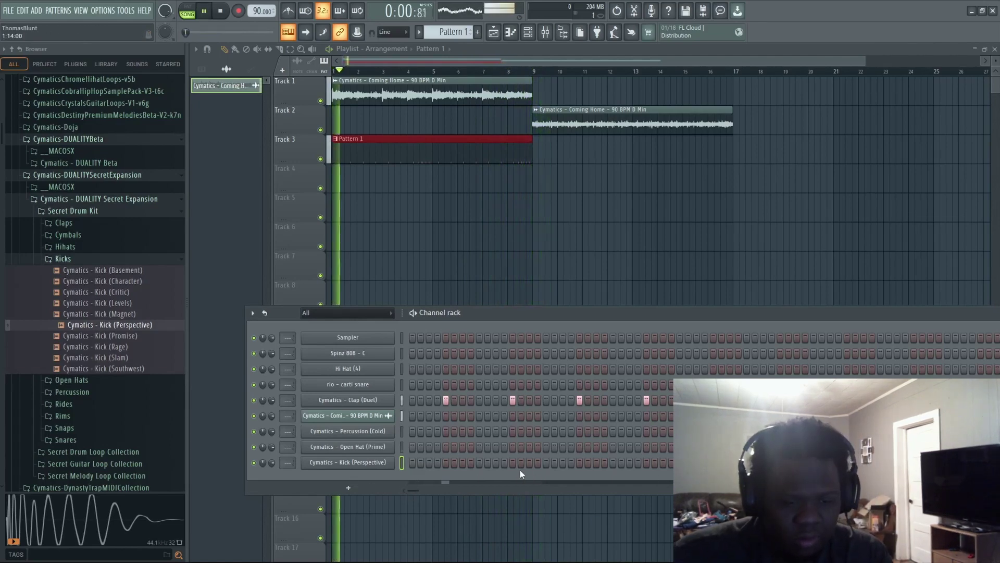
pyautogui.click(412, 463)
pyautogui.press('space')
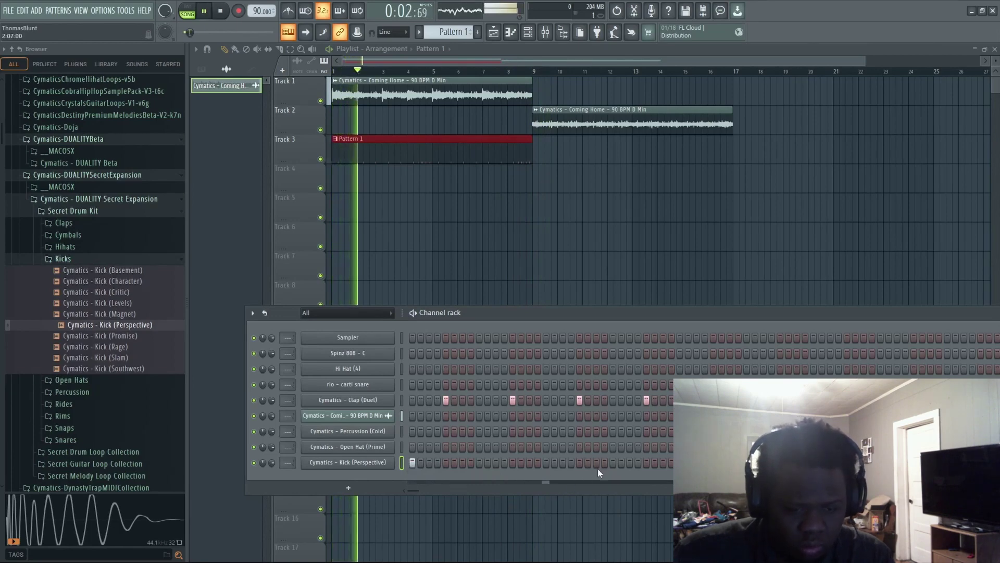
pyautogui.press('space')
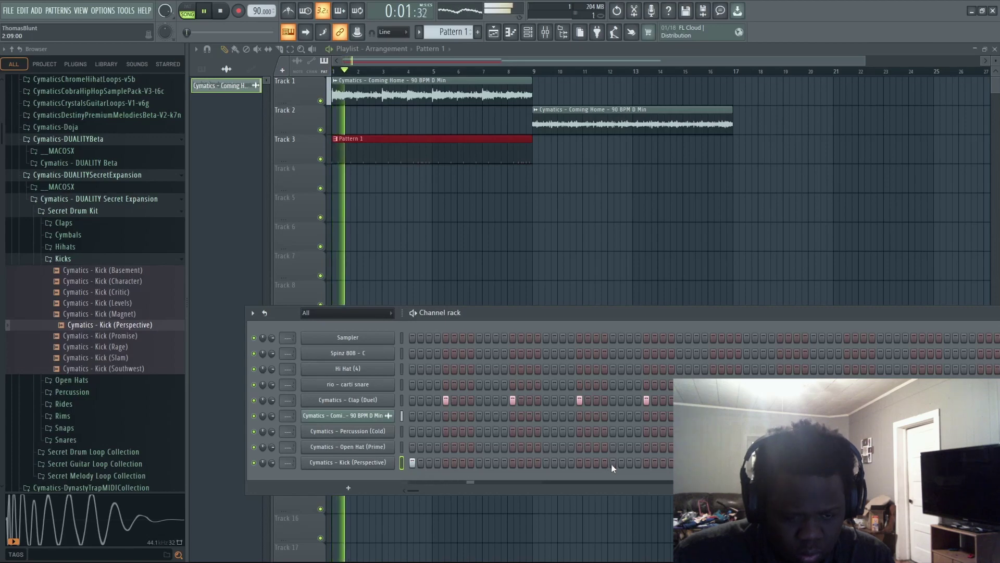
pyautogui.click(612, 463)
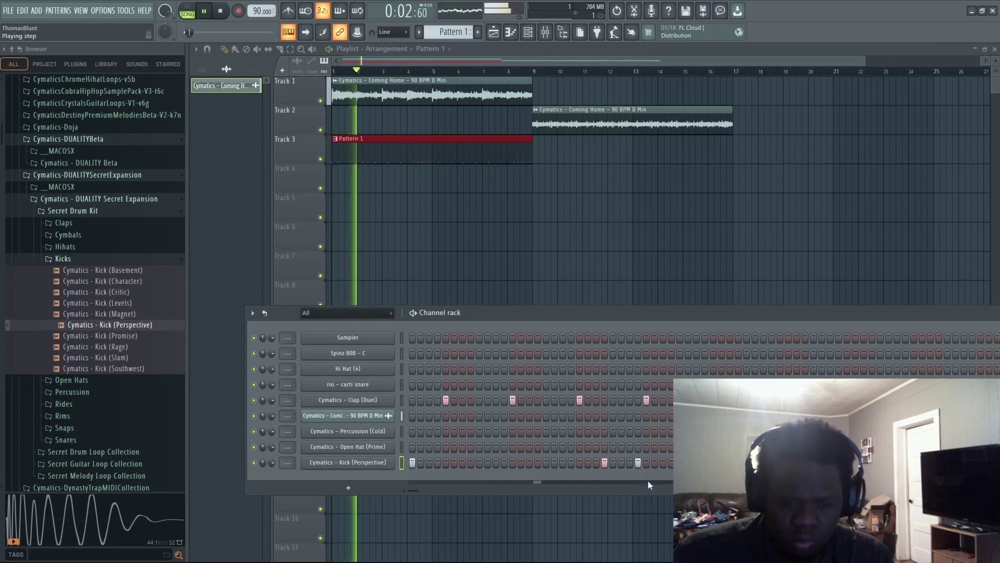
pyautogui.press('space')
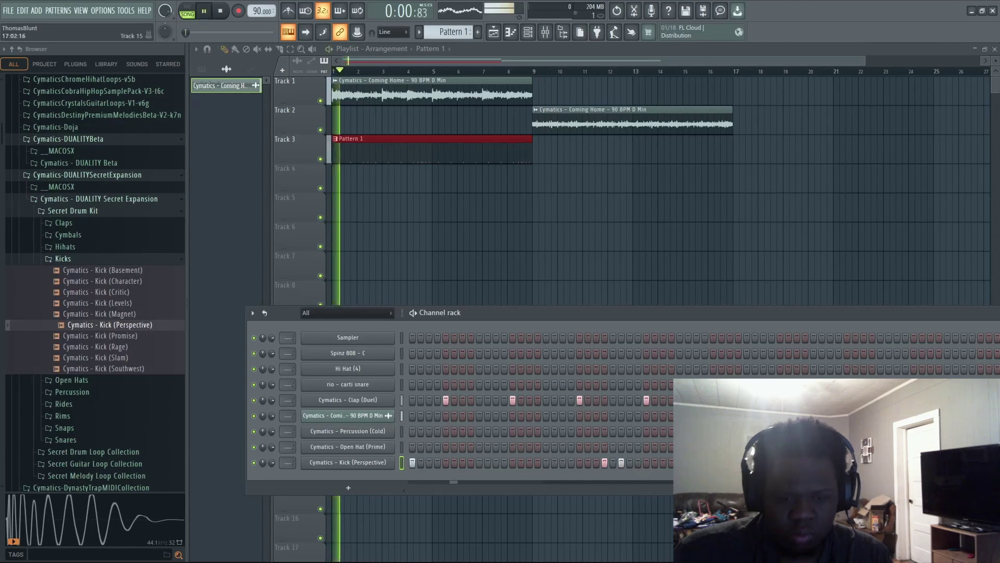
# Extend the Kick (Perspective) pattern with hits on steps 33, 65, 88 and 90, and add an Open Hat (Prime) hit on step 63
pyautogui.moveTo(418, 492); pyautogui.dragTo(520, 486)
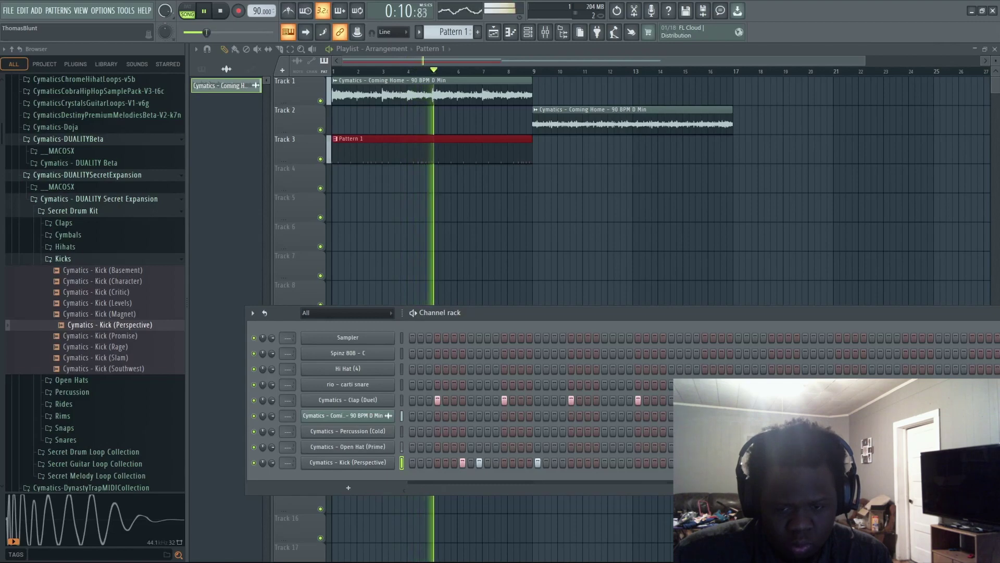
pyautogui.moveTo(440, 490); pyautogui.dragTo(532, 483)
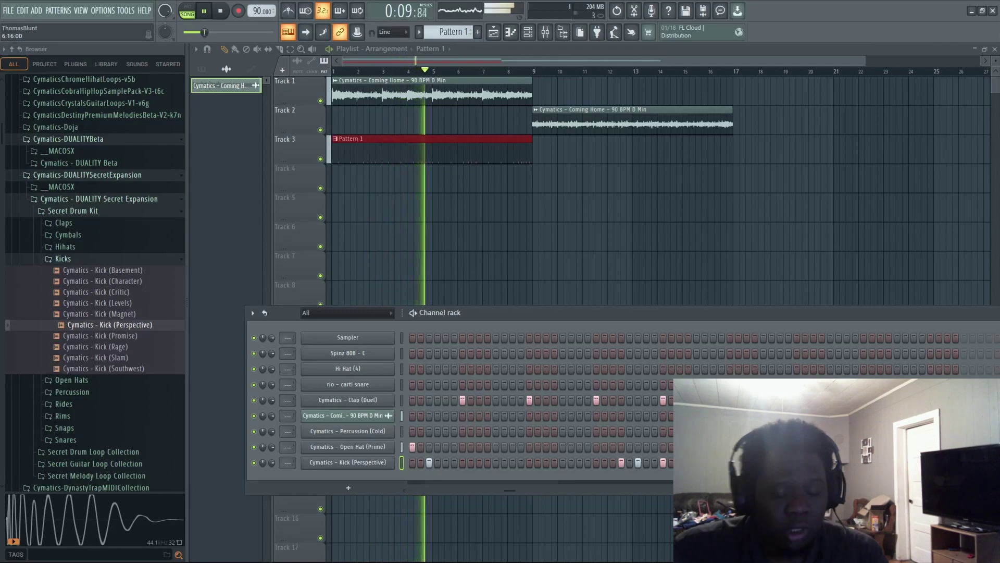
pyautogui.press('space')
pyautogui.press('space')
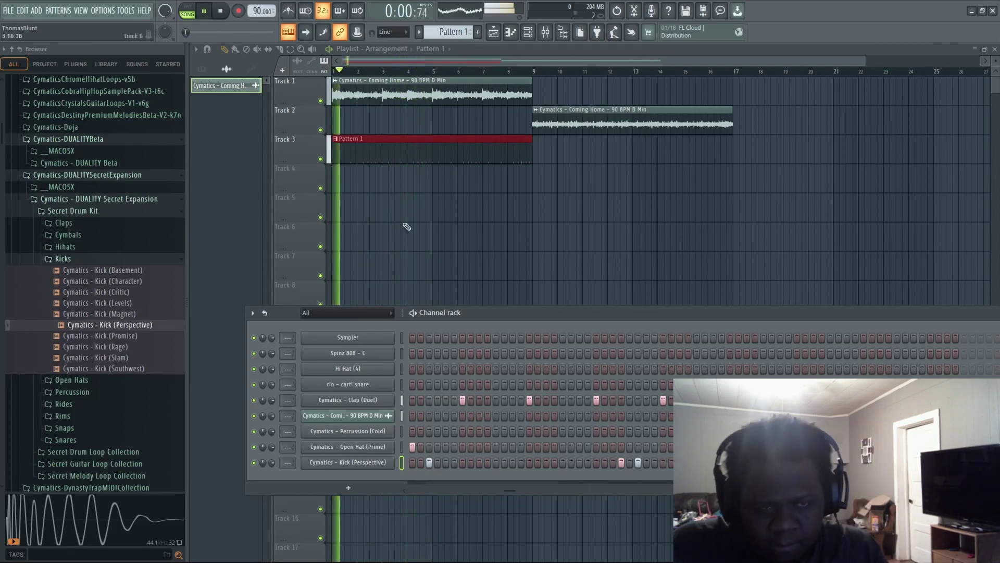
pyautogui.click(434, 72)
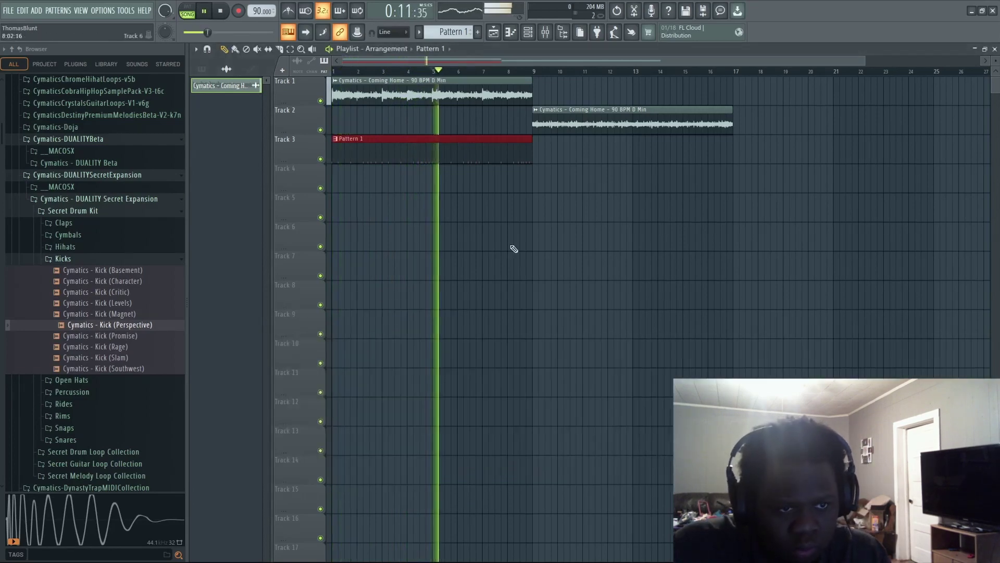
pyautogui.press('F6')
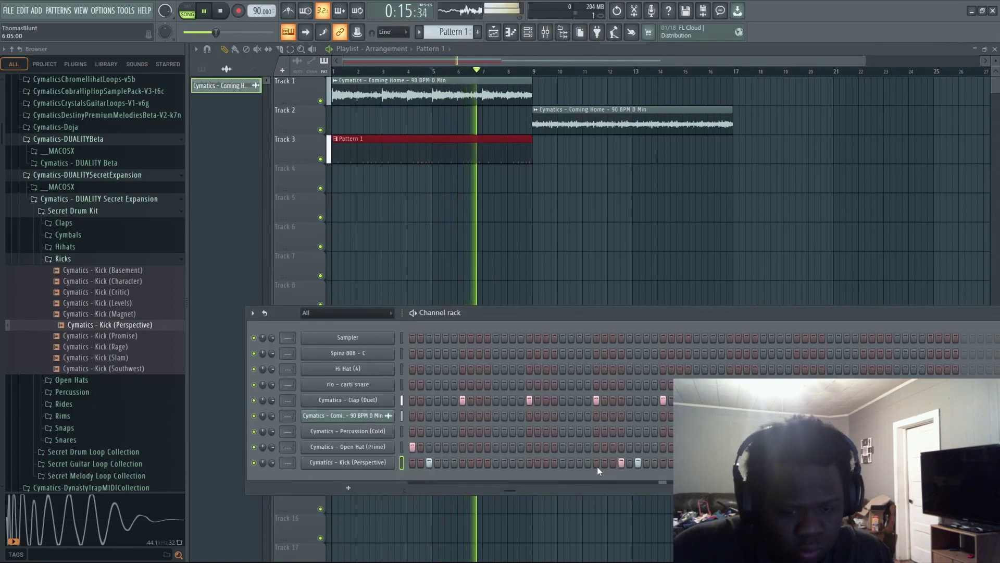
pyautogui.press('space')
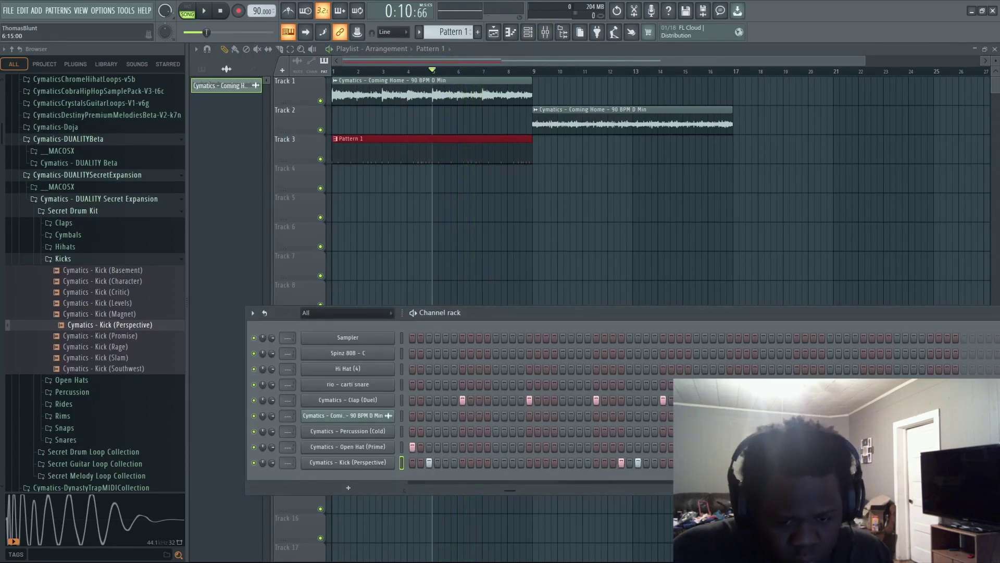
pyautogui.press('space')
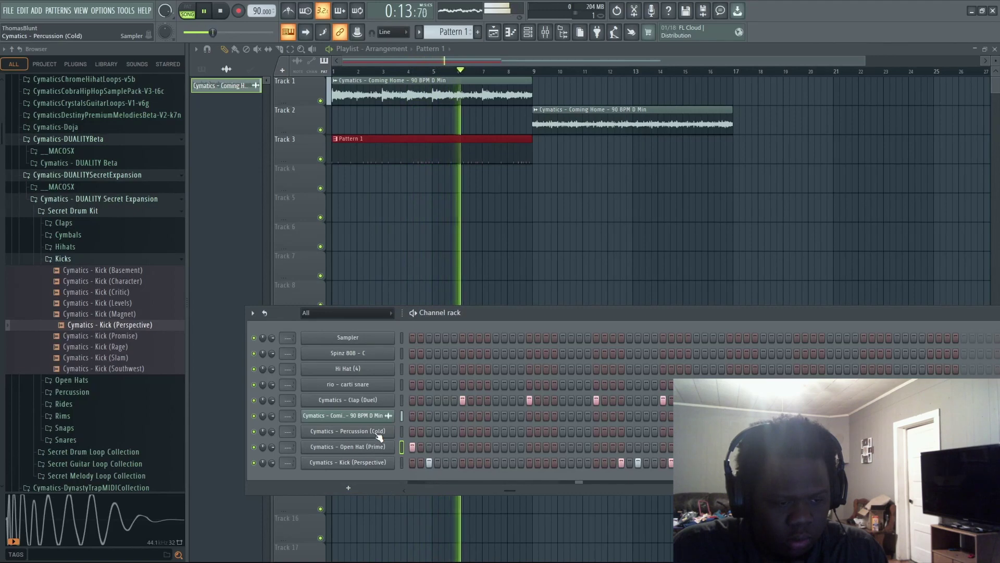
# Check the volume envelope settings of the Percussion (Cold) channel
pyautogui.click(359, 432)
pyautogui.click(326, 214)
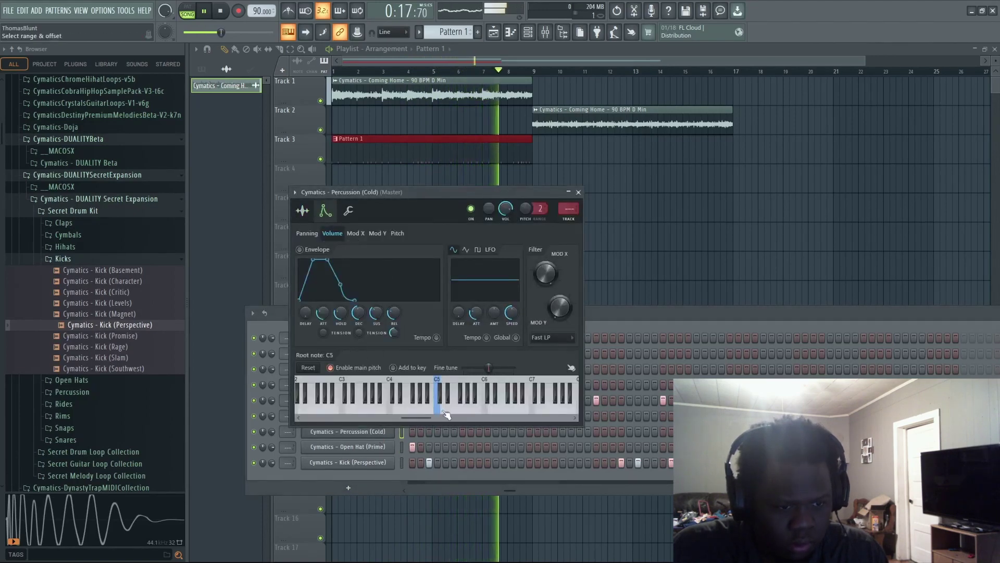
pyautogui.click(578, 192)
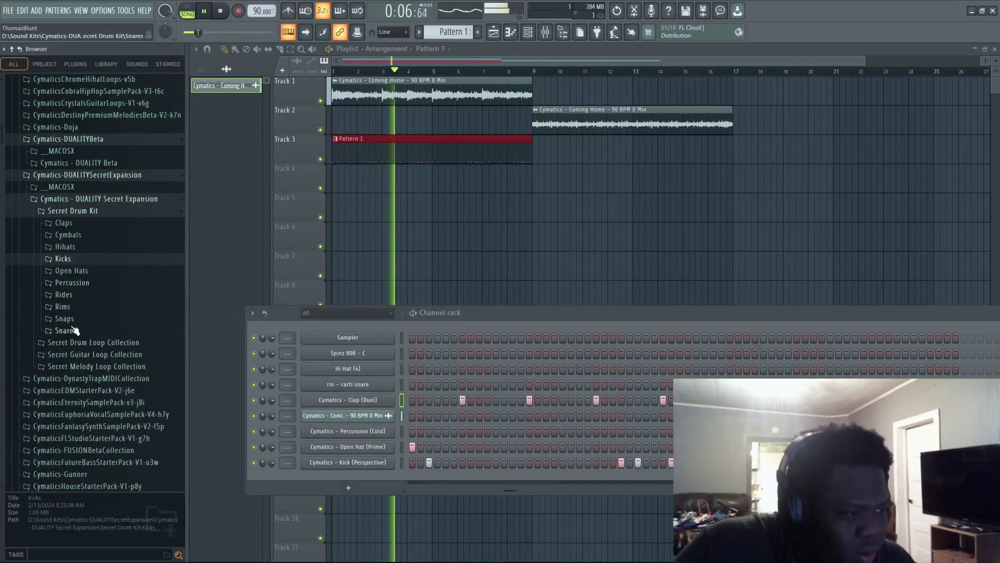
# Audition the Secret Drum Kit's Hihats samples and replace the Hi Hat (4) channel's sample with Cymatics - Hihat (Light)
pyautogui.click(79, 248)
pyautogui.click(115, 269)
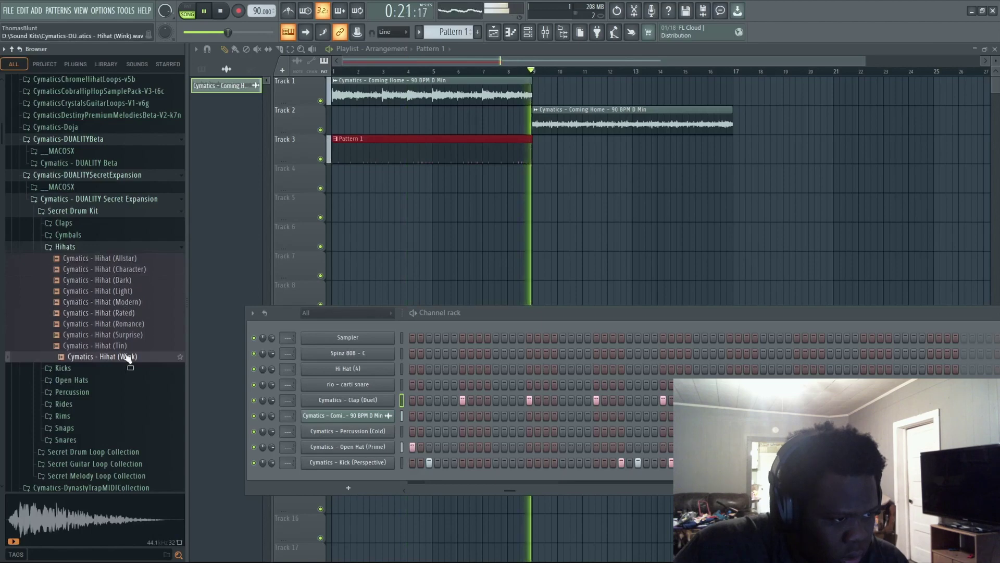
pyautogui.moveTo(127, 357); pyautogui.dragTo(128, 368)
pyautogui.click(127, 292)
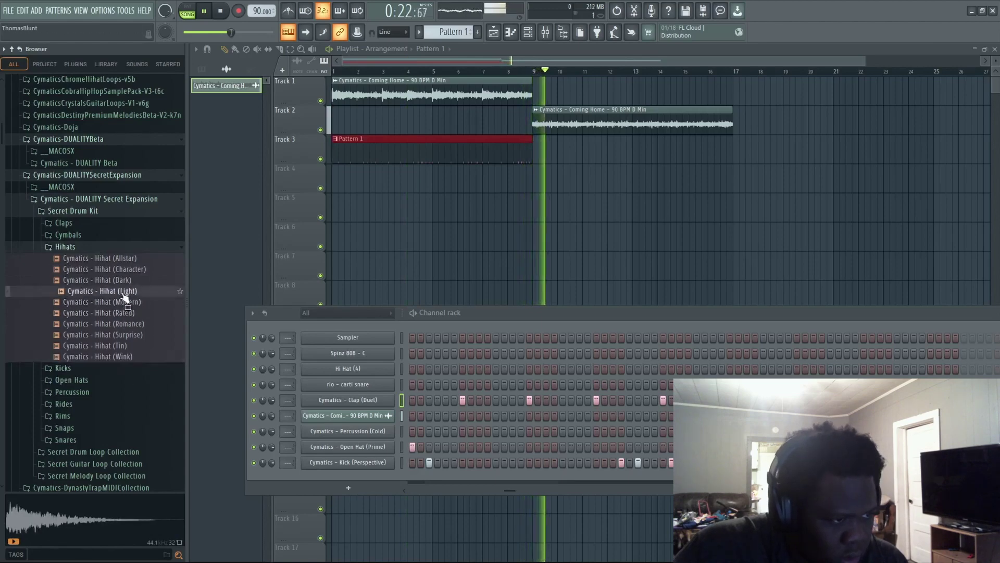
pyautogui.moveTo(128, 292); pyautogui.dragTo(364, 369)
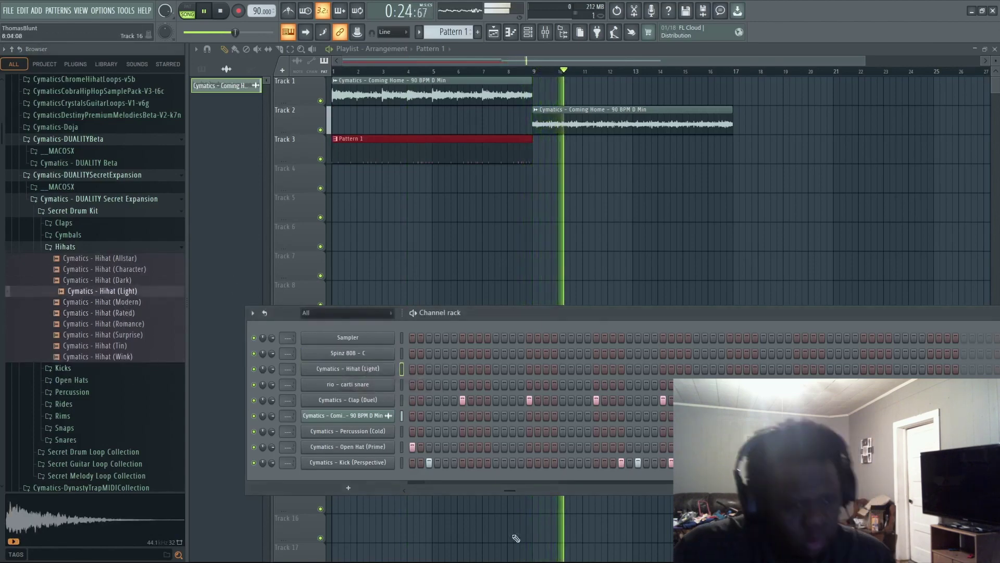
# Program Hihat (Light) hits on steps 1, 2, 8, 10 and 11 of the first bar, testing their timing in playback
pyautogui.press('space')
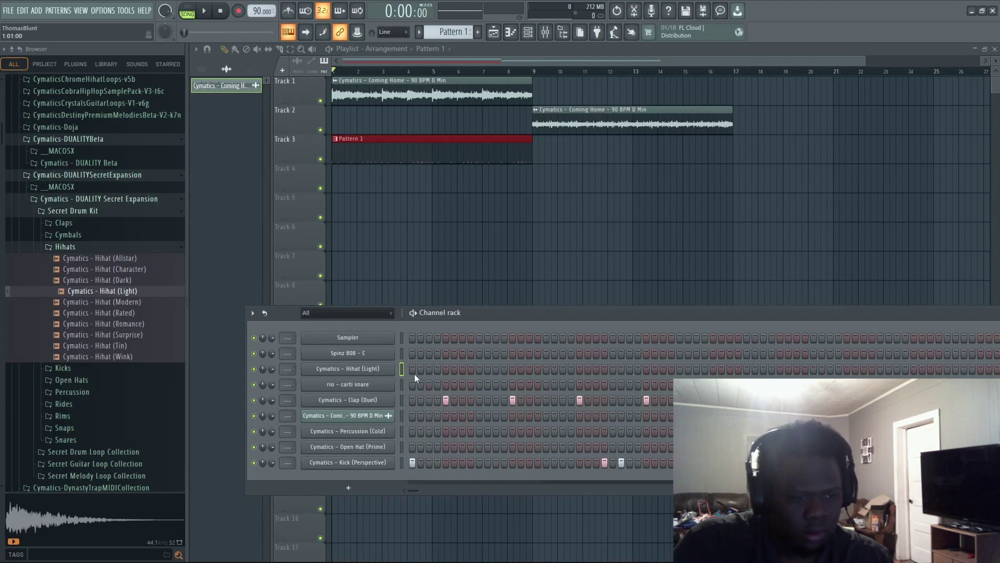
pyautogui.click(420, 368)
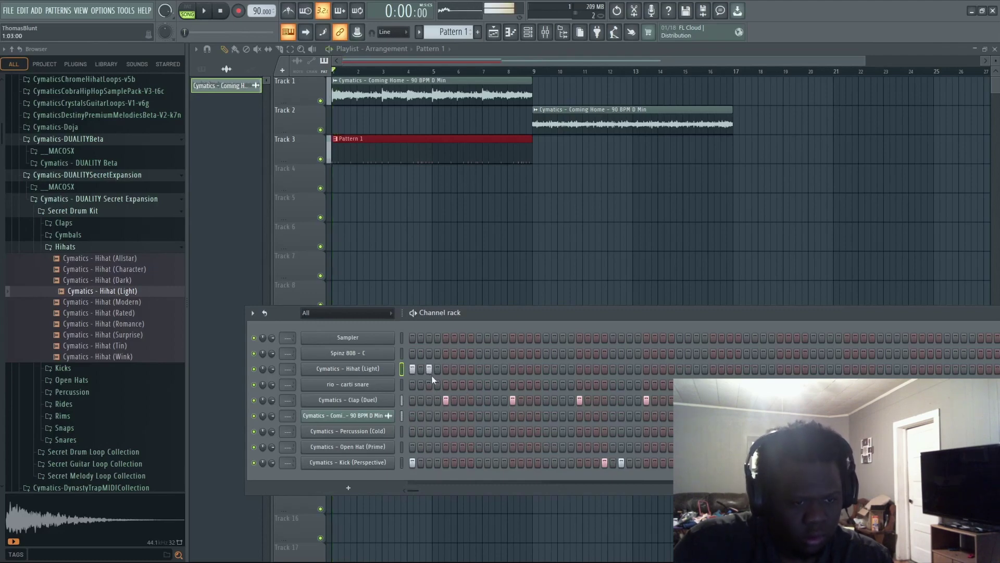
pyautogui.press('space')
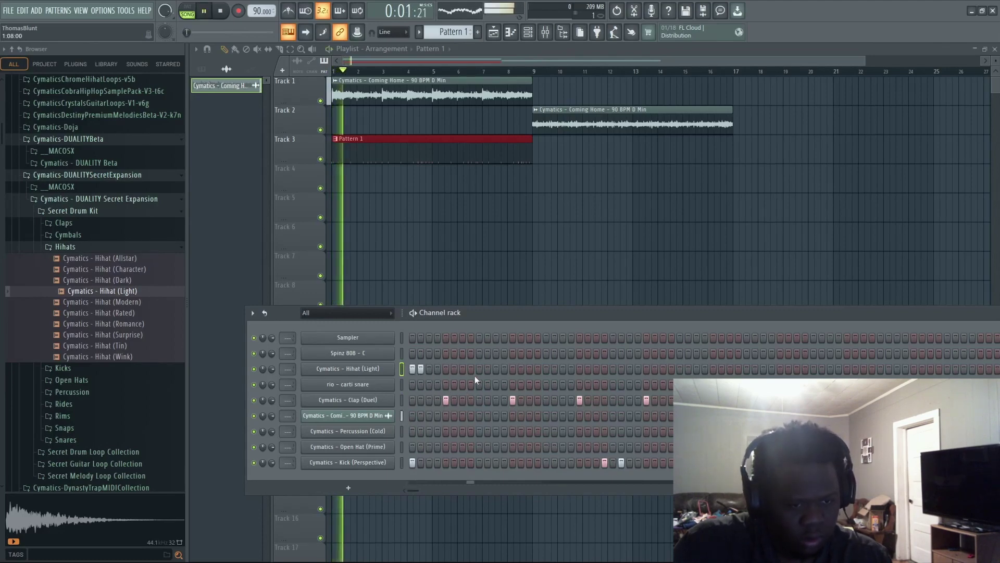
pyautogui.press('space')
pyautogui.press('space')
pyautogui.click(463, 369)
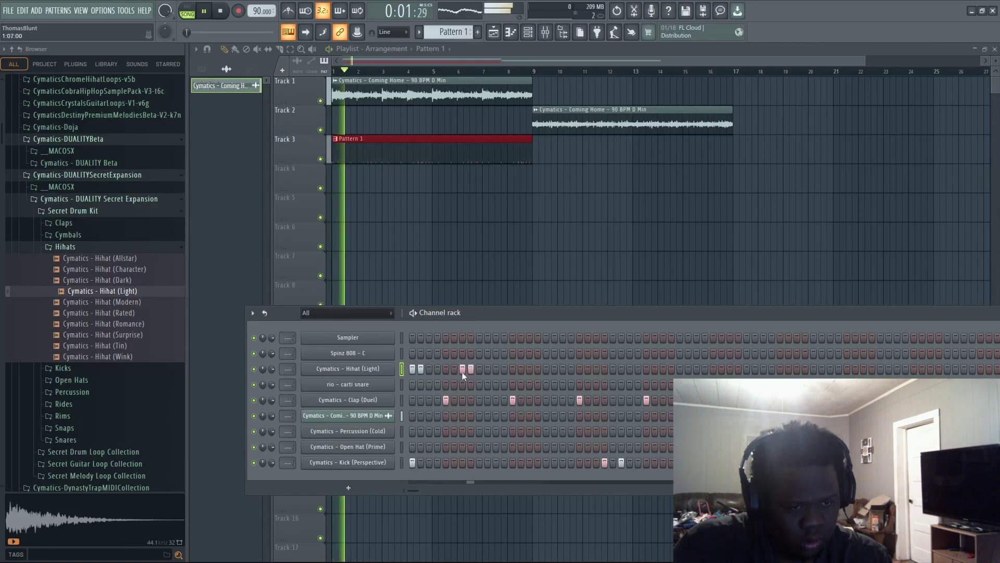
pyautogui.click(471, 369)
pyautogui.press('space')
pyautogui.click(471, 368)
pyautogui.press('space')
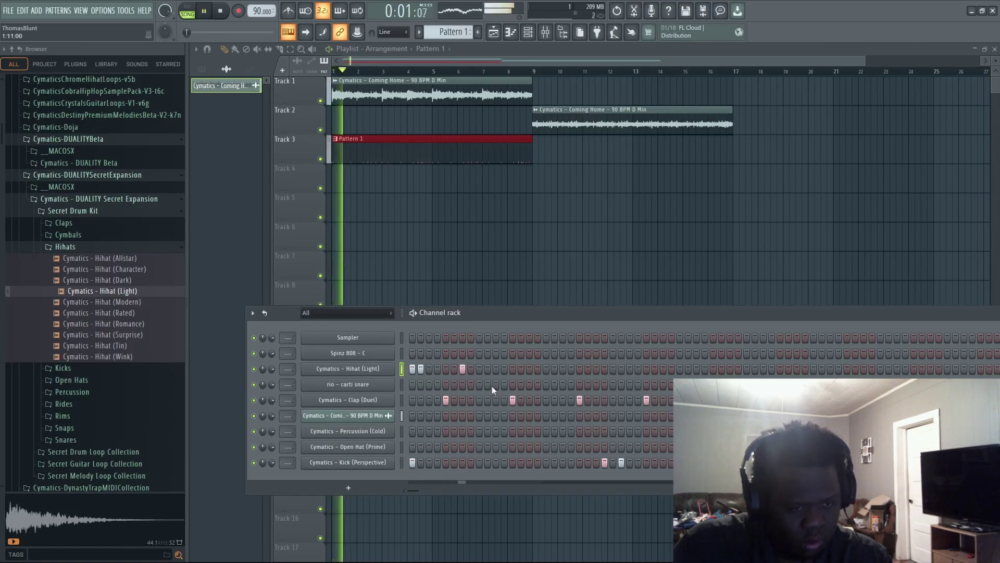
pyautogui.press('space')
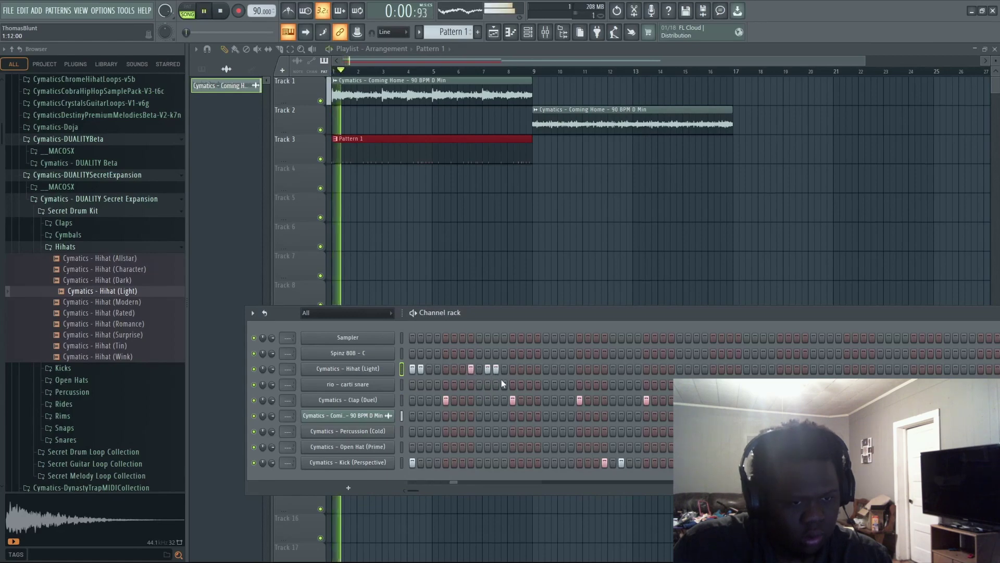
pyautogui.press('space')
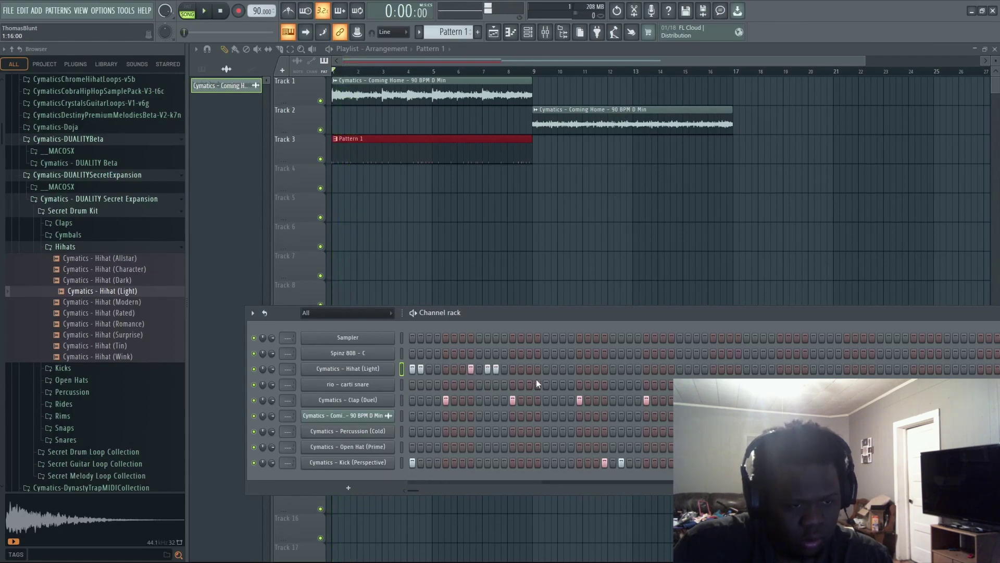
# Add Hihat (Light) hits on steps 14, 17 and 18
pyautogui.press('space')
pyautogui.click(530, 370)
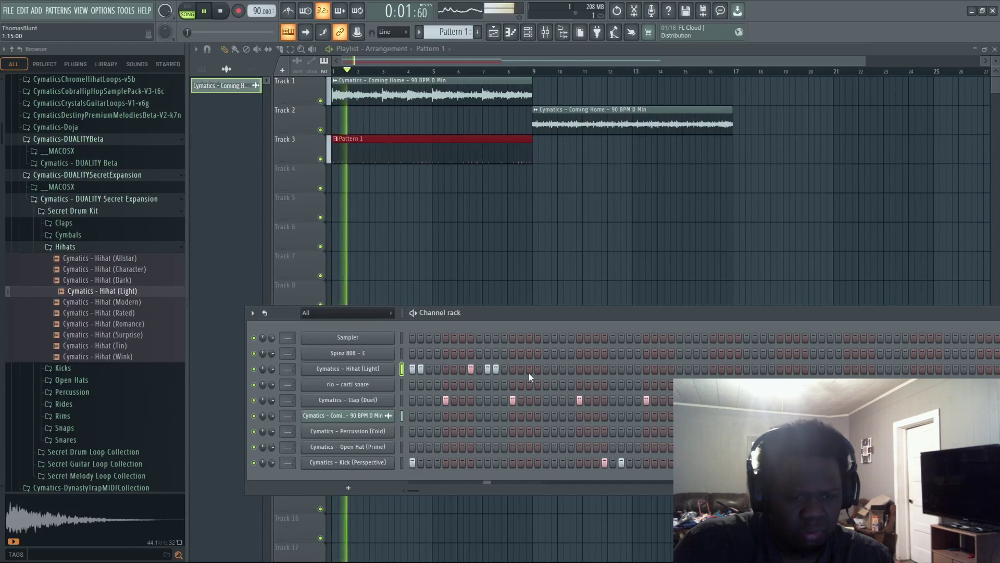
pyautogui.press('space')
pyautogui.click(530, 369)
pyautogui.click(521, 368)
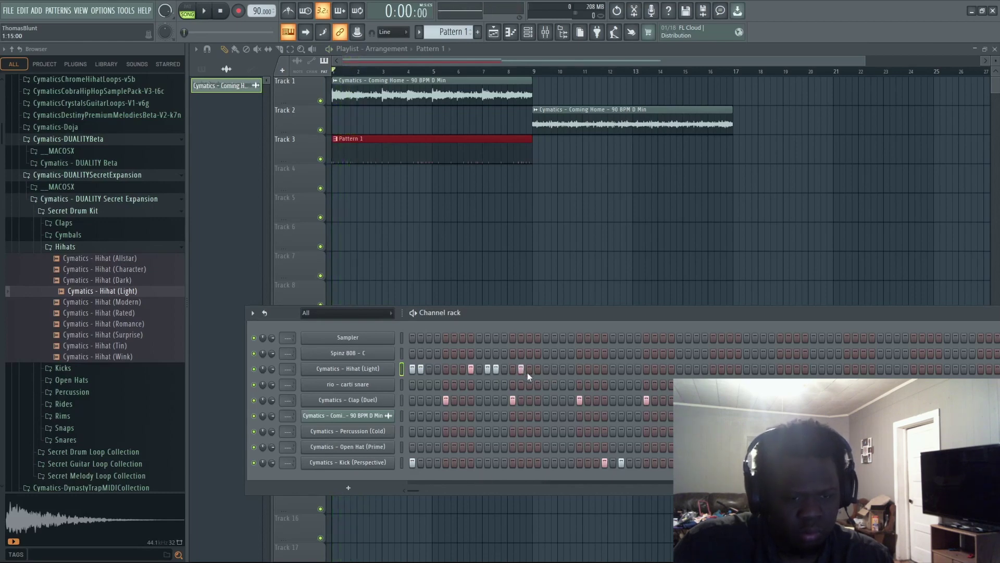
pyautogui.press('space')
pyautogui.click(546, 369)
pyautogui.click(554, 369)
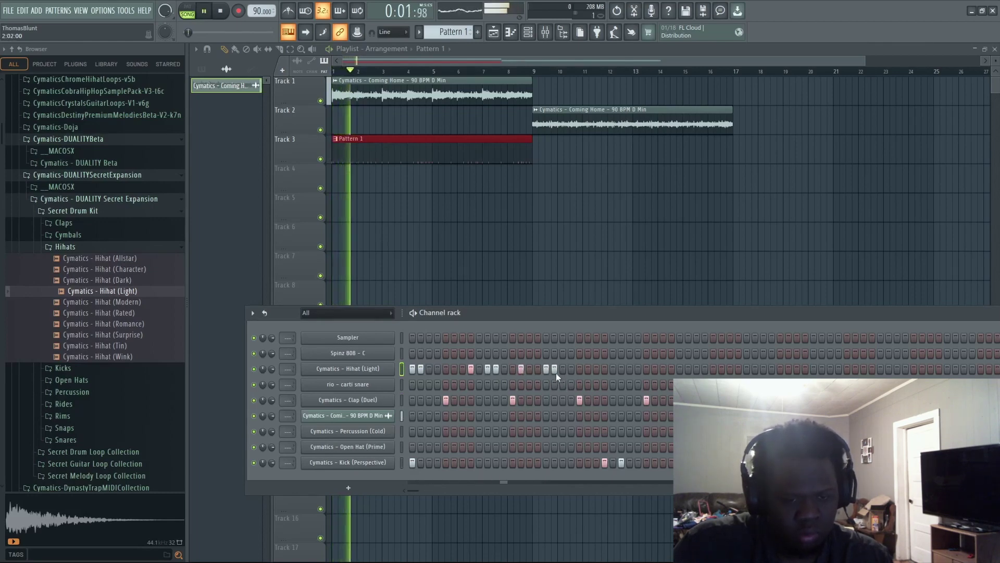
# Add Hihat (Light) hits on steps 24, 26, 27, 33 and 34
pyautogui.click(604, 368)
pyautogui.click(613, 369)
pyautogui.press('space')
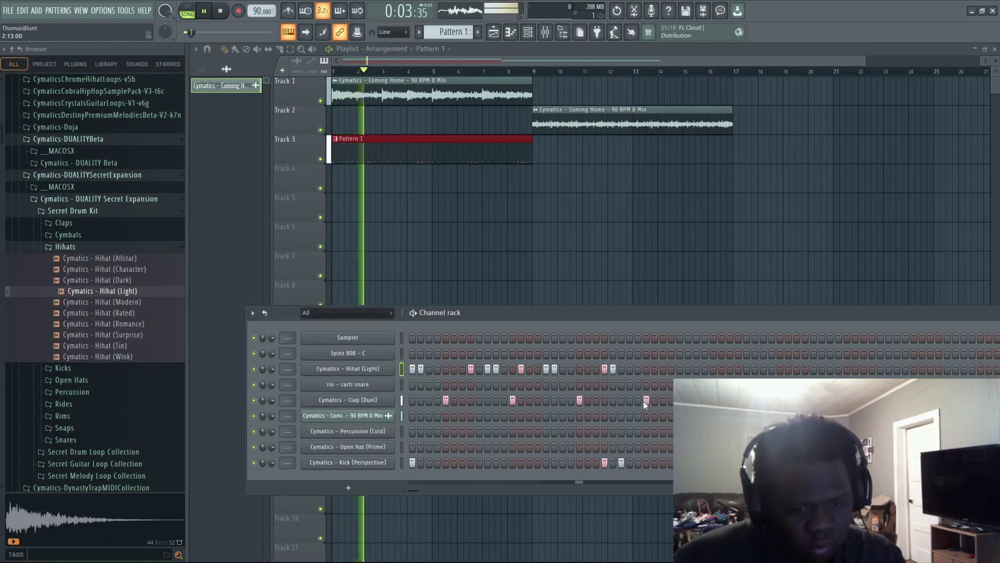
pyautogui.press('space')
pyautogui.click(612, 369)
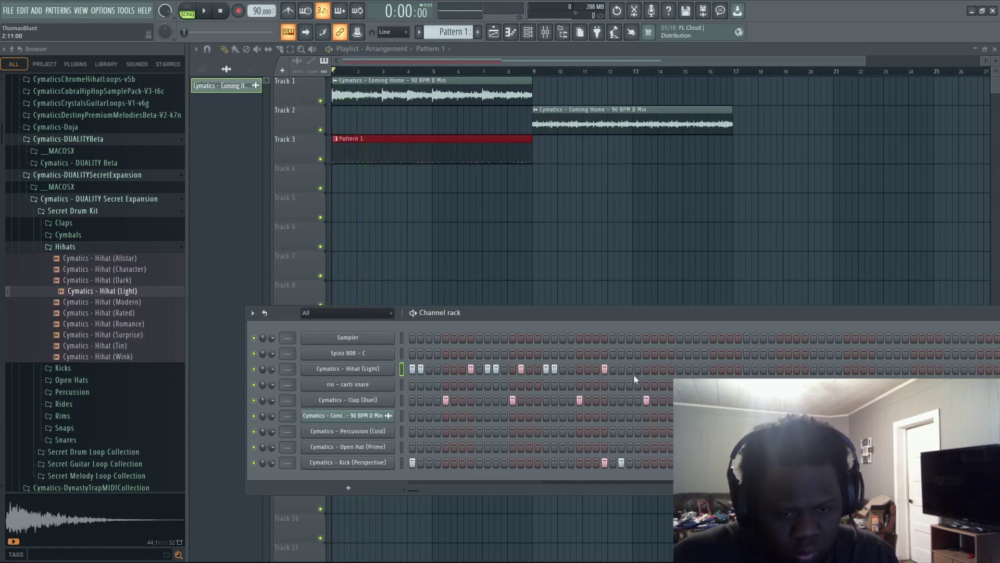
pyautogui.click(621, 369)
pyautogui.click(630, 368)
pyautogui.press('space')
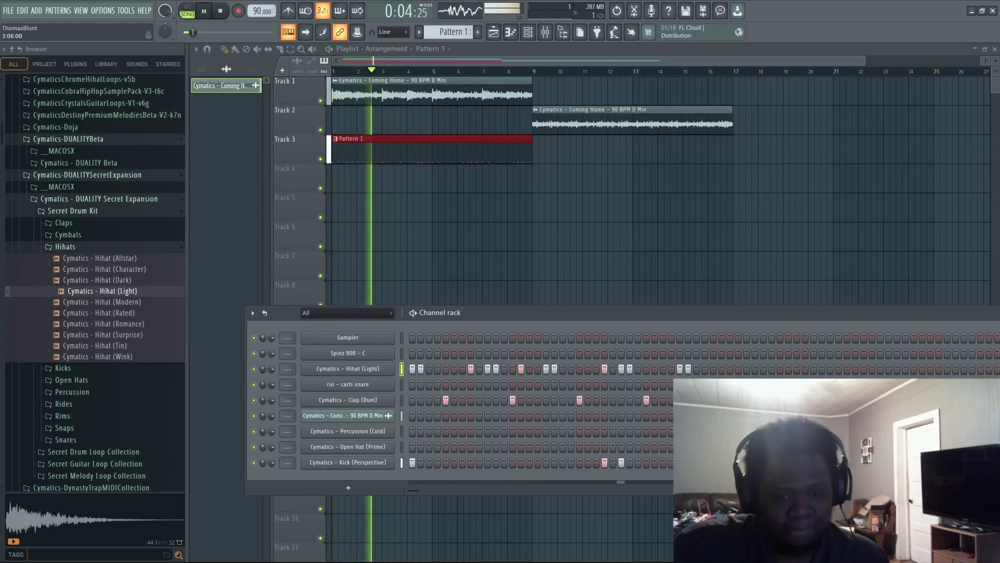
# Continue the Hihat (Light) pattern with hits on steps 42, 43, 49, 51 and 52, and play it back
pyautogui.click(755, 369)
pyautogui.click(763, 369)
pyautogui.click(814, 368)
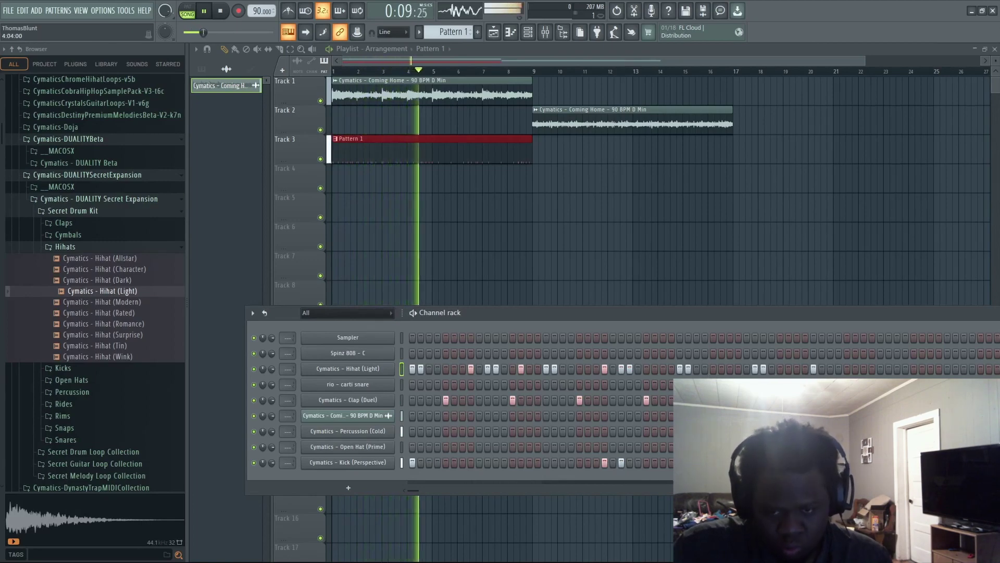
pyautogui.press('space')
pyautogui.press('space')
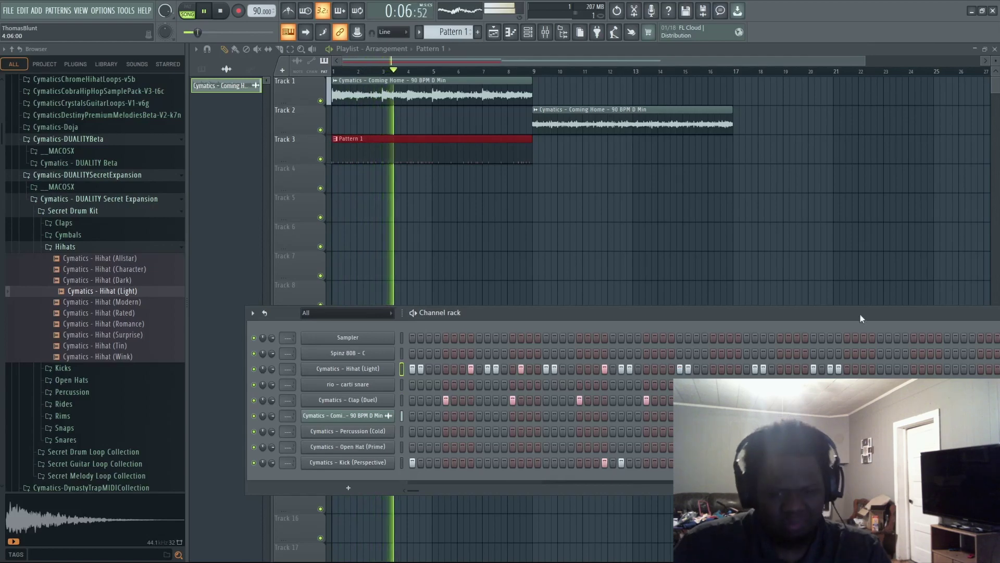
# Change the closing Hihat (Light) hits of bar 4 to steps 56, 58 and 59, and open the channel's notes in the piano roll
pyautogui.moveTo(419, 488); pyautogui.dragTo(445, 490)
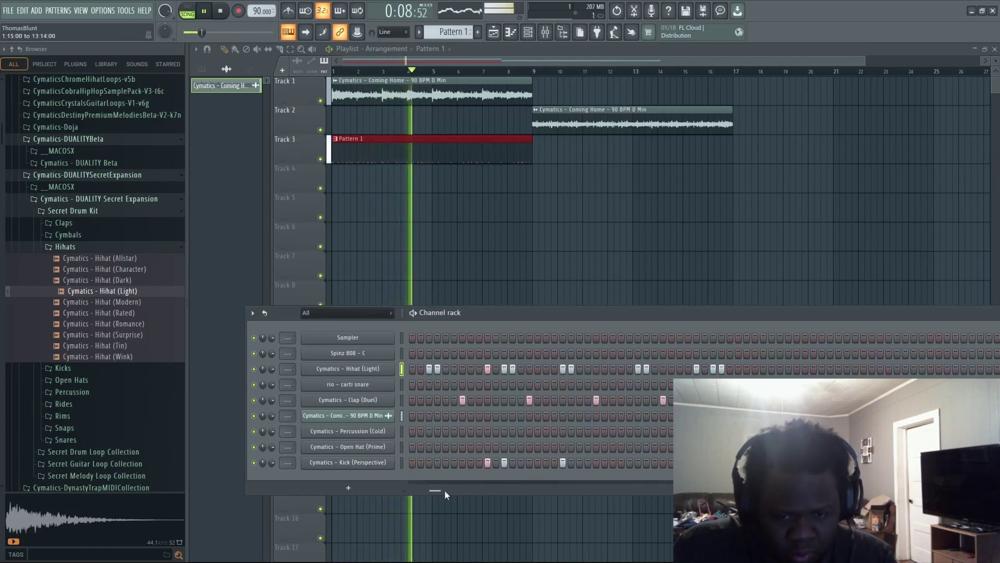
pyautogui.press('space')
pyautogui.press('space')
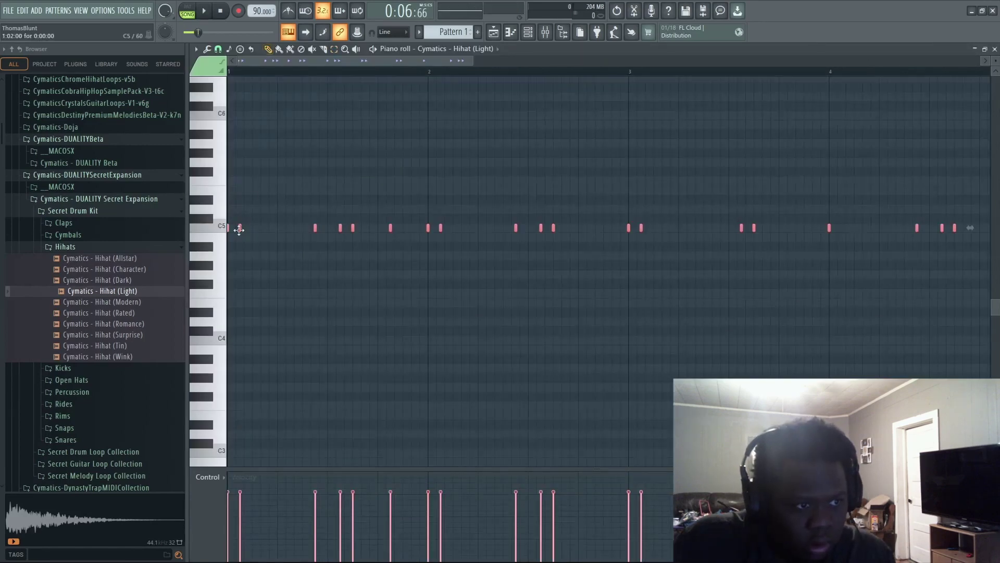
pyautogui.moveTo(239, 230); pyautogui.dragTo(862, 244)
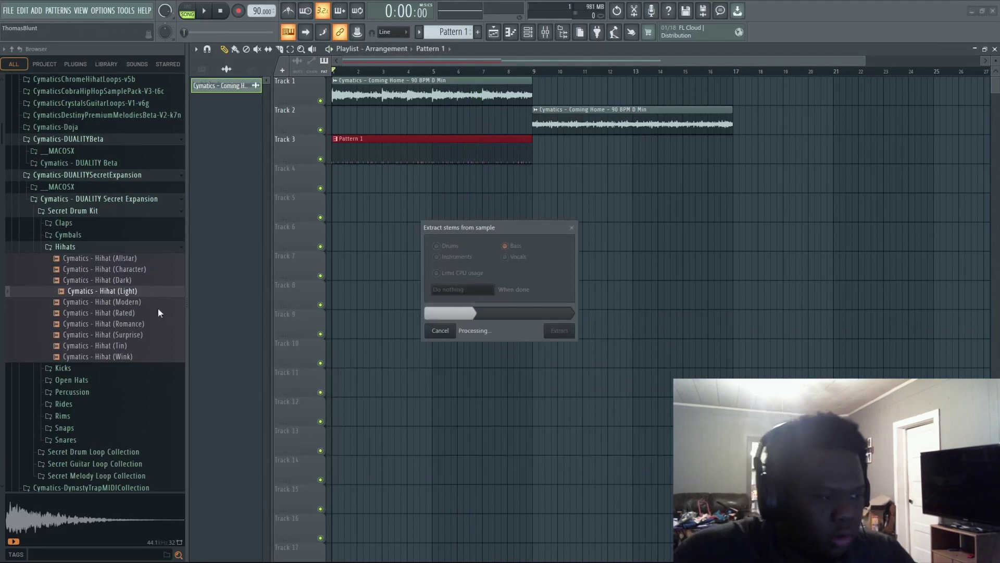
# Open the EXODUS 808 & Bass Collection inside Cymatics - DUALITY Beta and audition its DONK samples
pyautogui.click(78, 163)
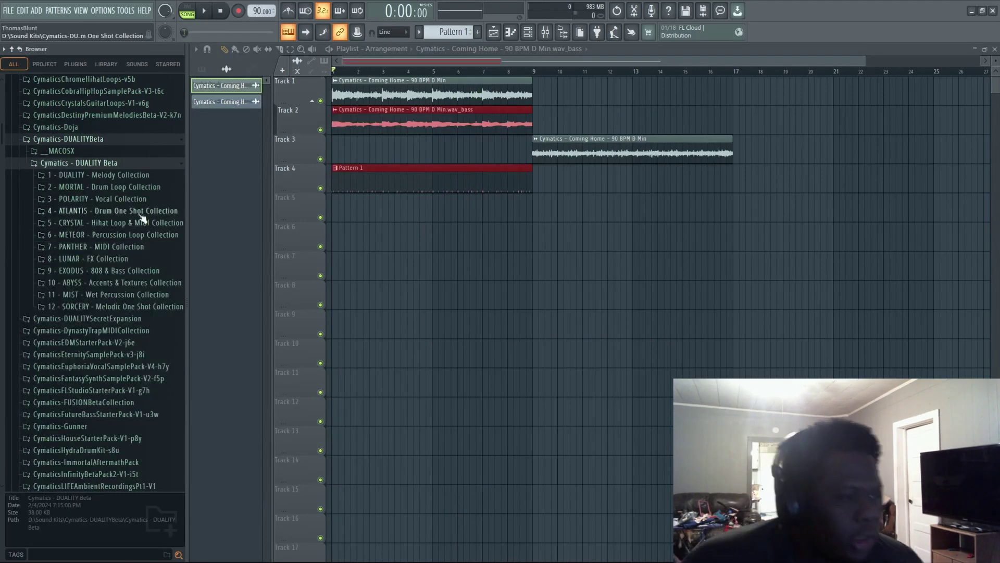
pyautogui.click(134, 271)
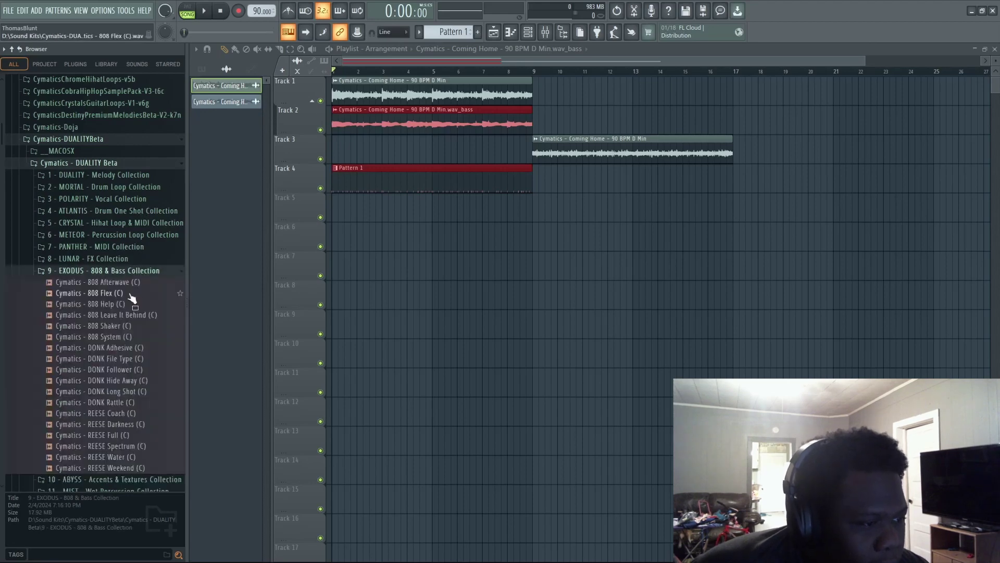
pyautogui.click(128, 384)
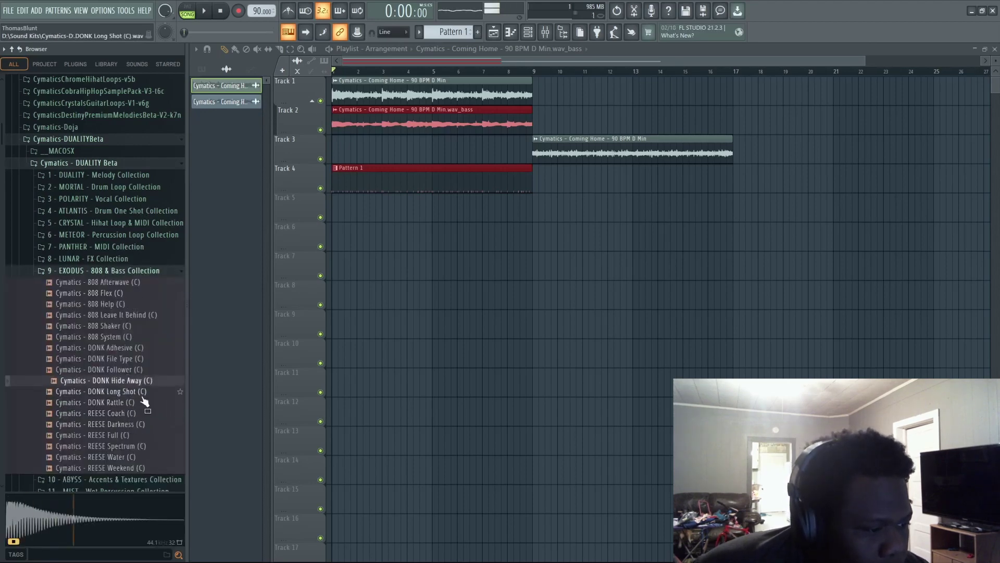
pyautogui.click(141, 392)
pyautogui.click(132, 381)
pyautogui.click(137, 370)
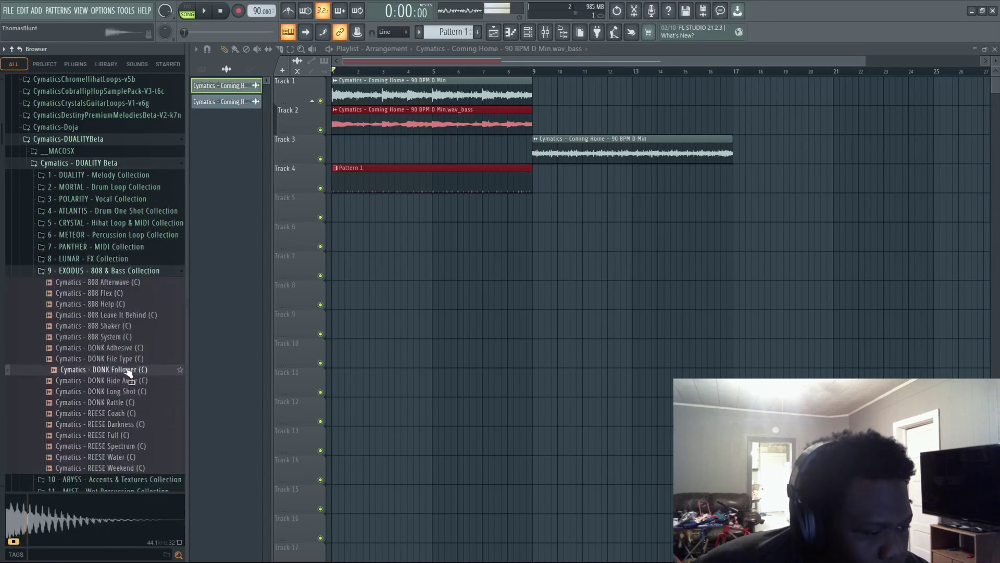
pyautogui.click(130, 359)
pyautogui.click(123, 348)
# Audition the collection's 808 samples, comparing System, Shaker, Leave It Behind, Help, Flex and Afterwave
pyautogui.click(120, 339)
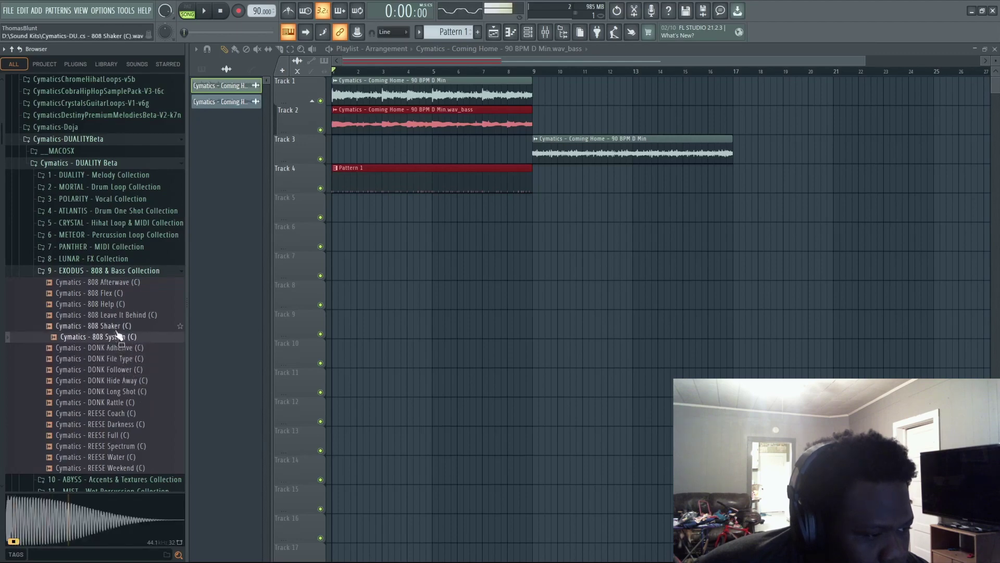
pyautogui.click(119, 326)
pyautogui.click(122, 318)
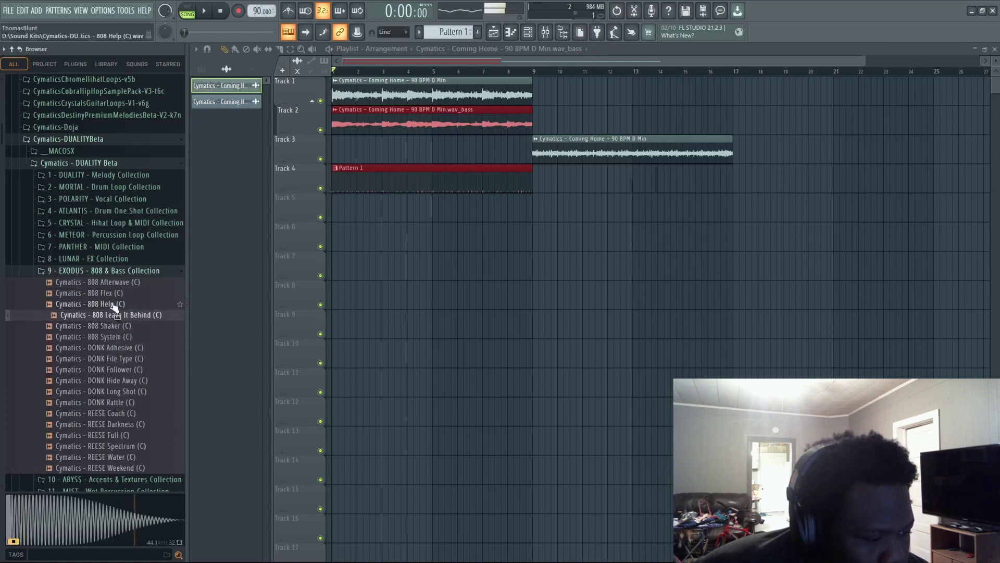
pyautogui.click(113, 304)
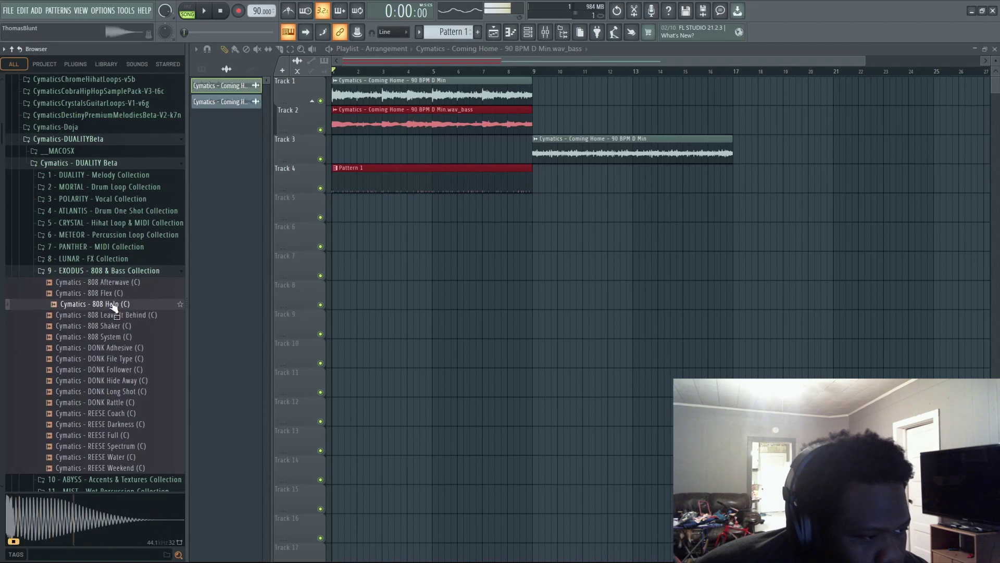
pyautogui.click(113, 293)
pyautogui.click(113, 283)
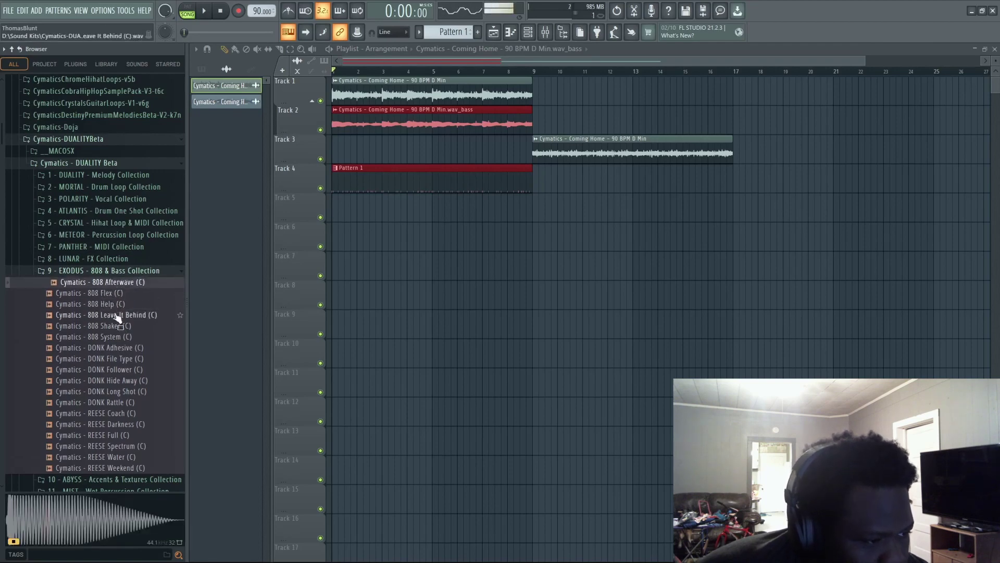
pyautogui.click(114, 308)
pyautogui.click(118, 315)
pyautogui.click(122, 327)
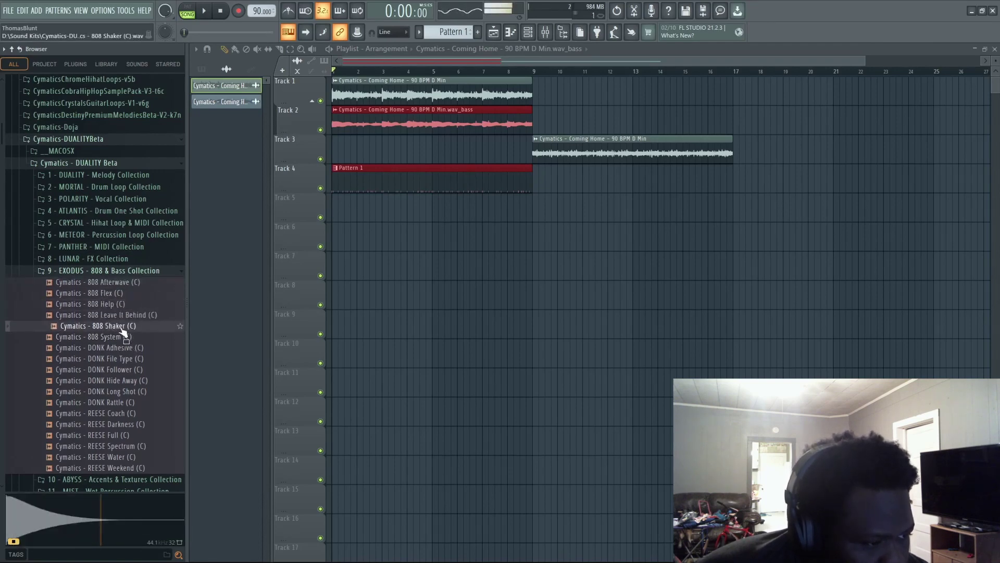
pyautogui.click(122, 338)
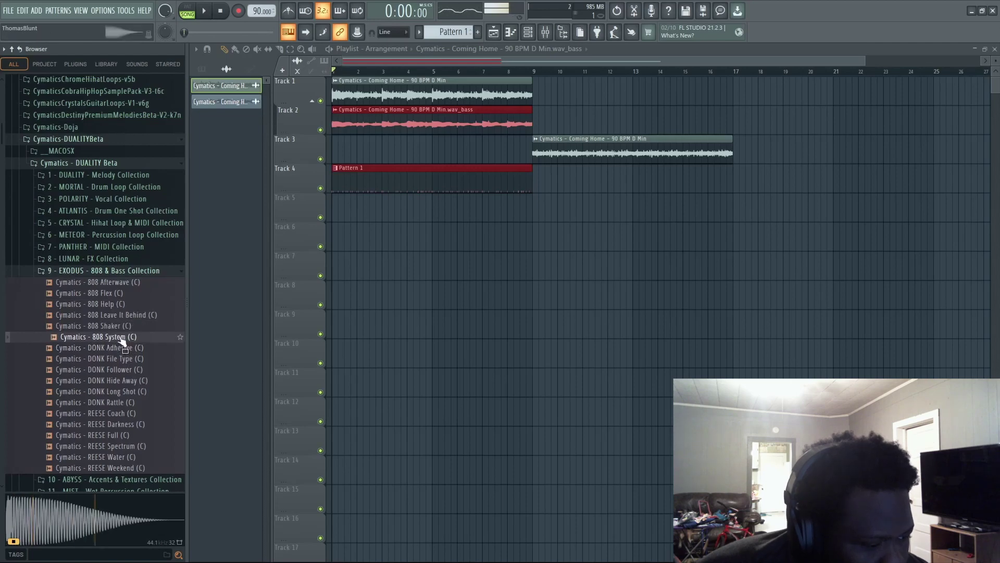
# Show all channels in the channel rack and try to put 808 System on the Spinz 808 - C channel
pyautogui.click(528, 32)
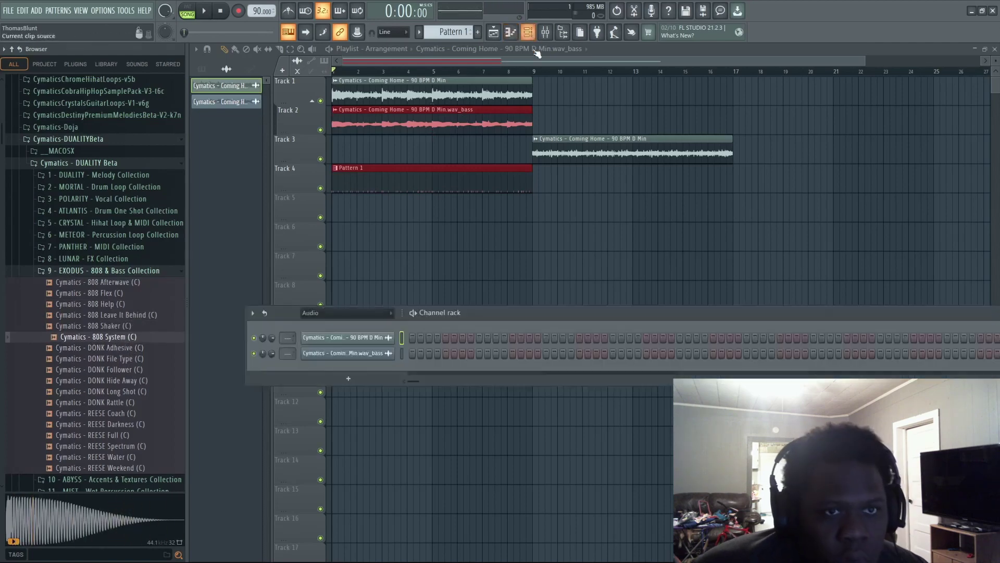
pyautogui.click(346, 313)
pyautogui.click(349, 324)
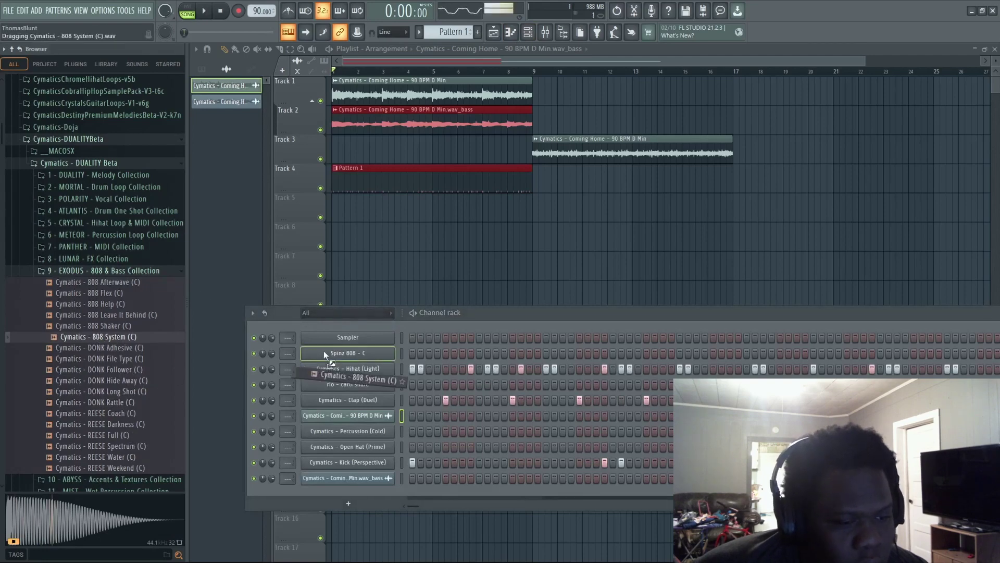
pyautogui.moveTo(324, 355); pyautogui.dragTo(128, 346)
# Compare 808 Leave It Behind with 808 Shaker and replace the Spinz 808 - C channel's sample with 808 Leave It Behind
pyautogui.click(123, 316)
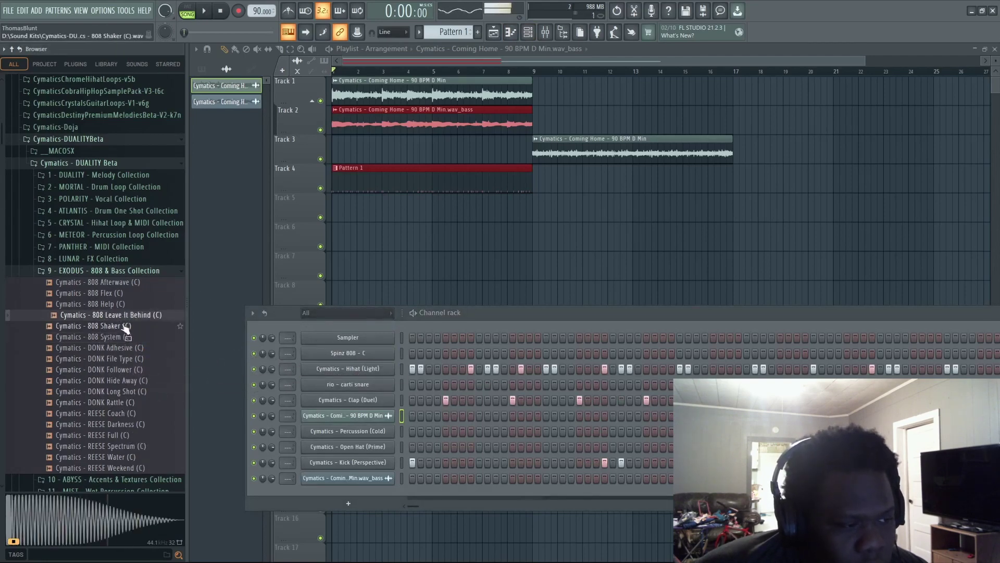
pyautogui.click(125, 327)
pyautogui.click(119, 316)
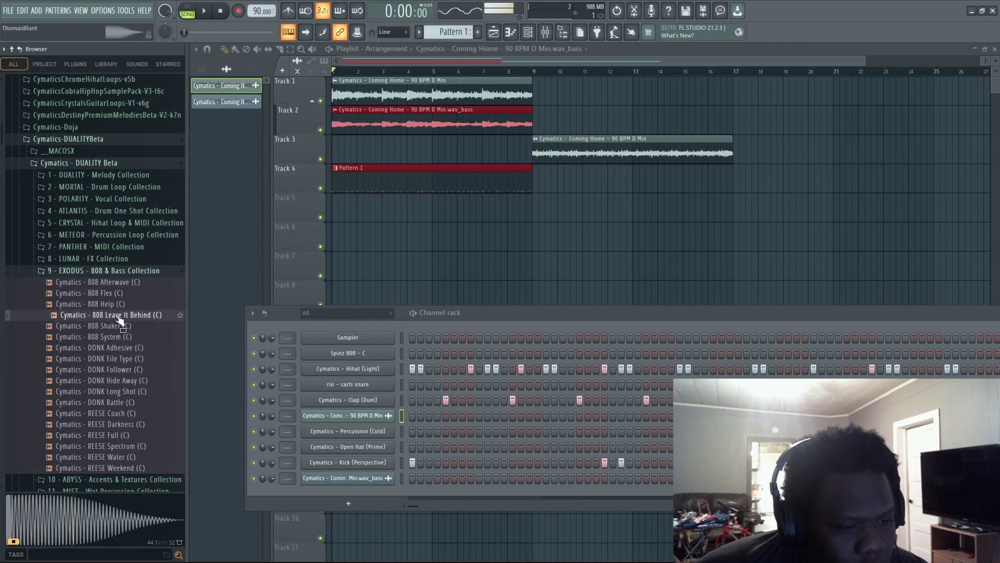
pyautogui.moveTo(363, 355); pyautogui.dragTo(364, 355)
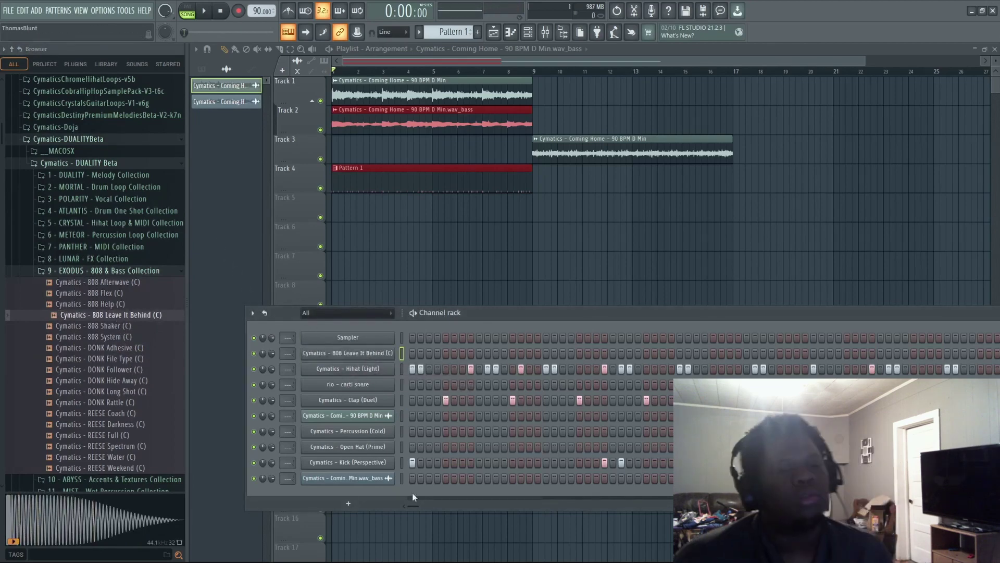
# In the 808's piano roll, shorten the bar 1 A#4 note to about two steps and the bar 2 G5 note, checking by playback
pyautogui.press('F7')
pyautogui.click(235, 384)
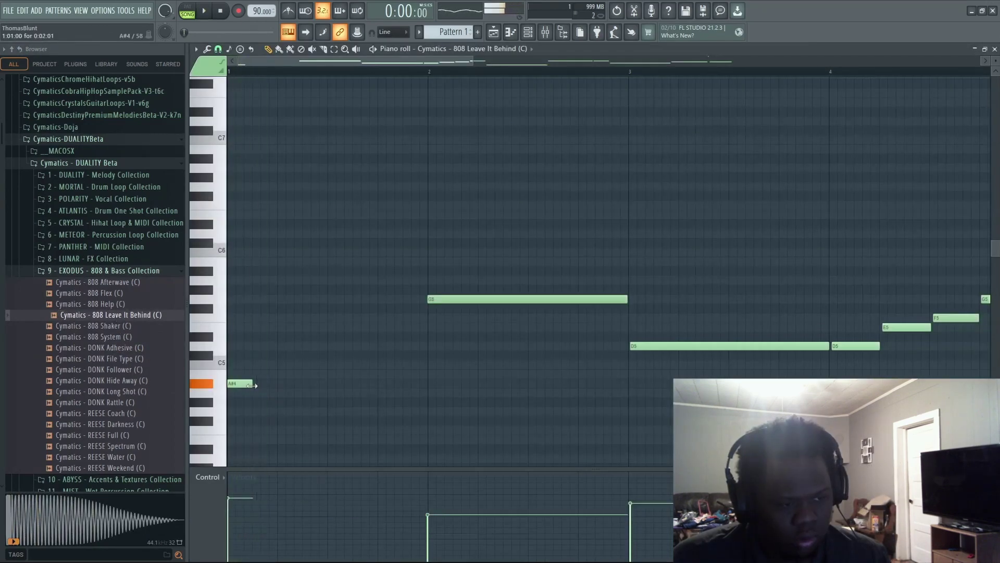
pyautogui.moveTo(252, 385); pyautogui.dragTo(248, 385)
pyautogui.press('space')
pyautogui.press('space')
pyautogui.press('space')
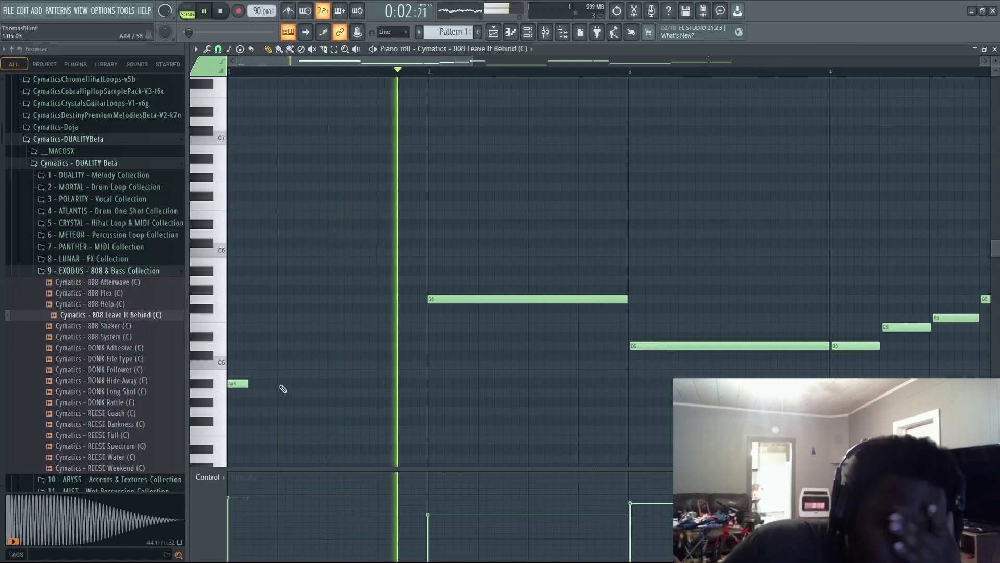
pyautogui.press('space')
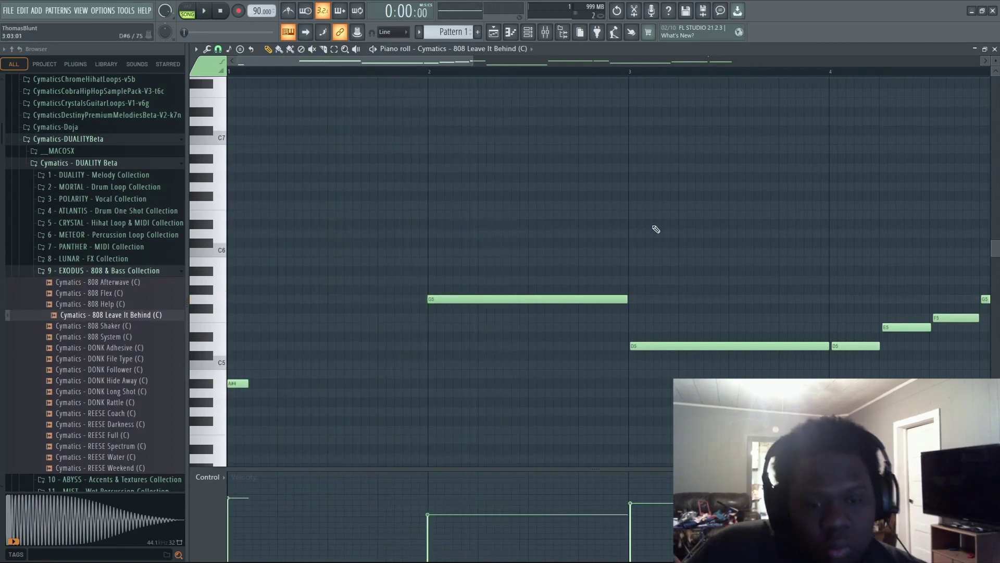
pyautogui.press('space')
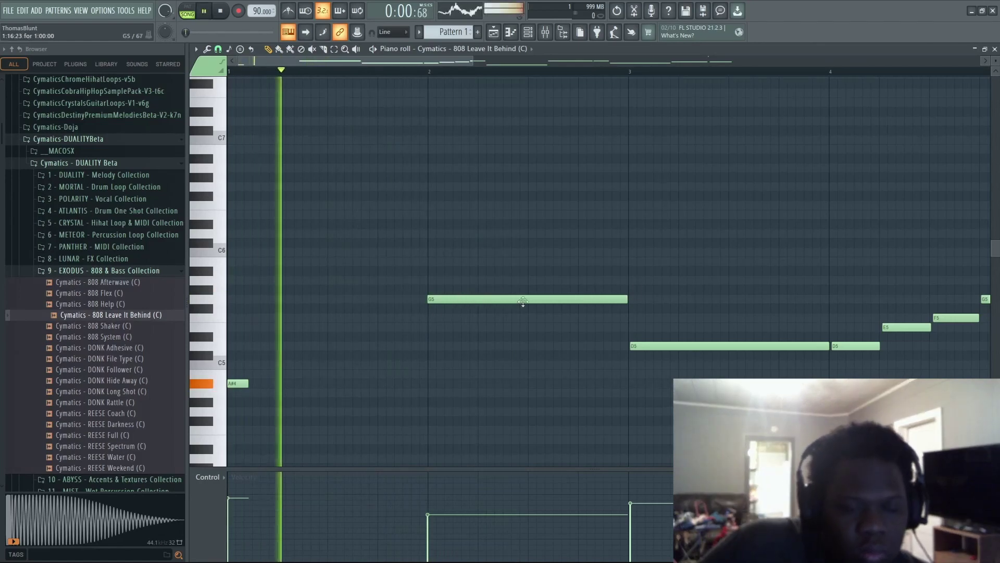
pyautogui.moveTo(626, 299); pyautogui.dragTo(538, 298)
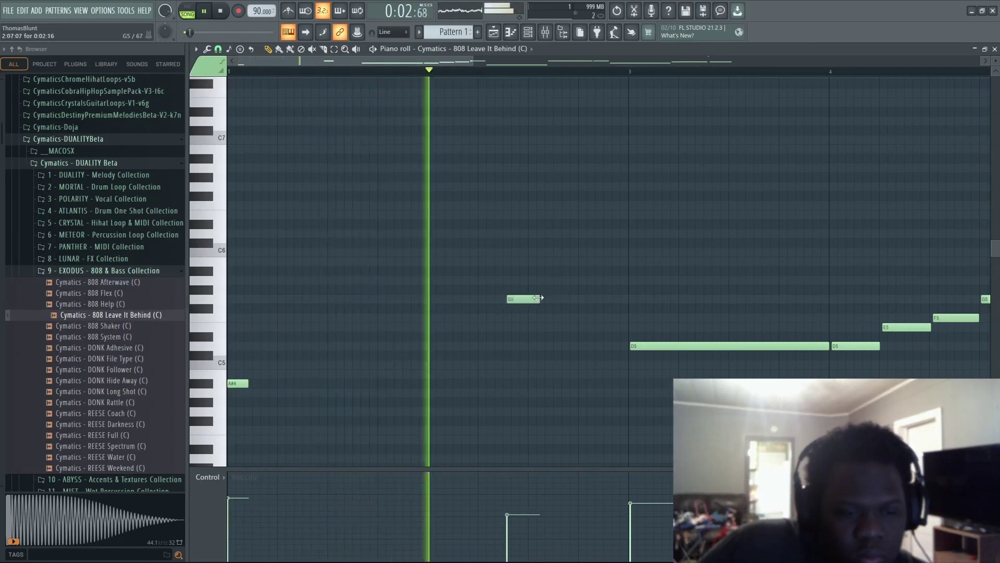
# Boost the velocities of the 808 notes by raising the multiplier in level scaling, and accept the change
pyautogui.hotkey('alt', 'x')
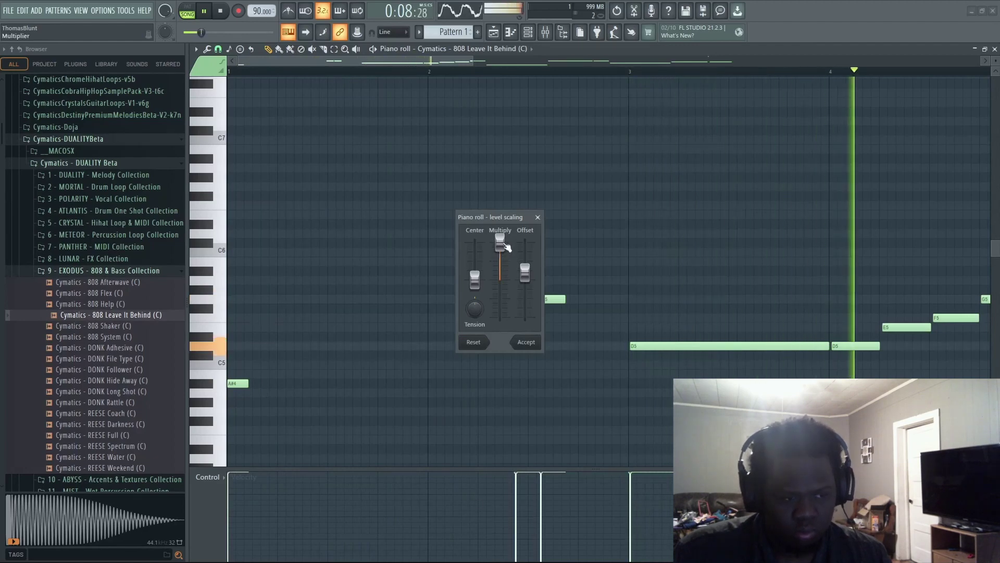
pyautogui.press('space')
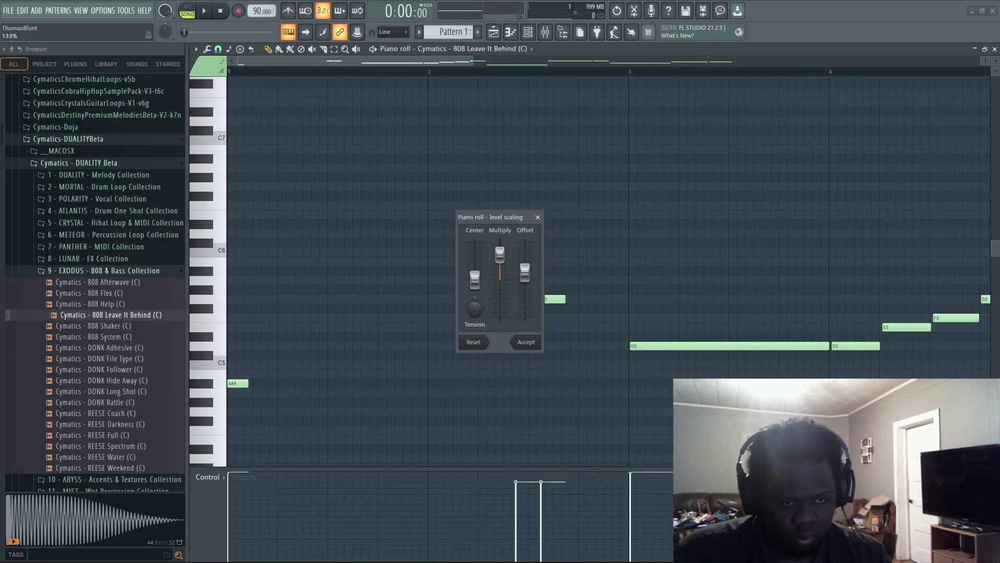
pyautogui.press('Return')
# Play back the 808 line and add another F5 note right after the existing F5 in bar 4
pyautogui.press('space')
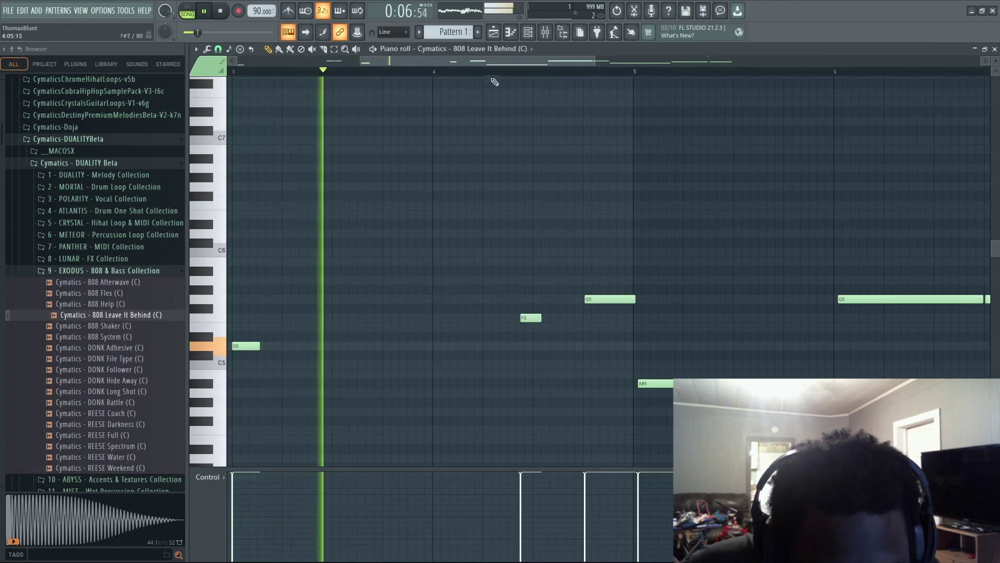
pyautogui.moveTo(496, 78); pyautogui.dragTo(404, 68)
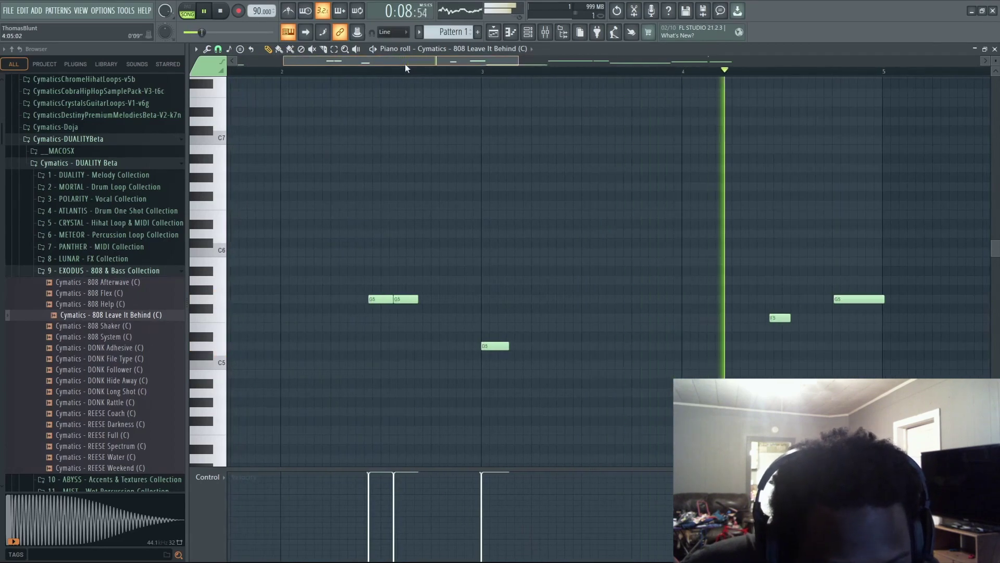
pyautogui.click(808, 318)
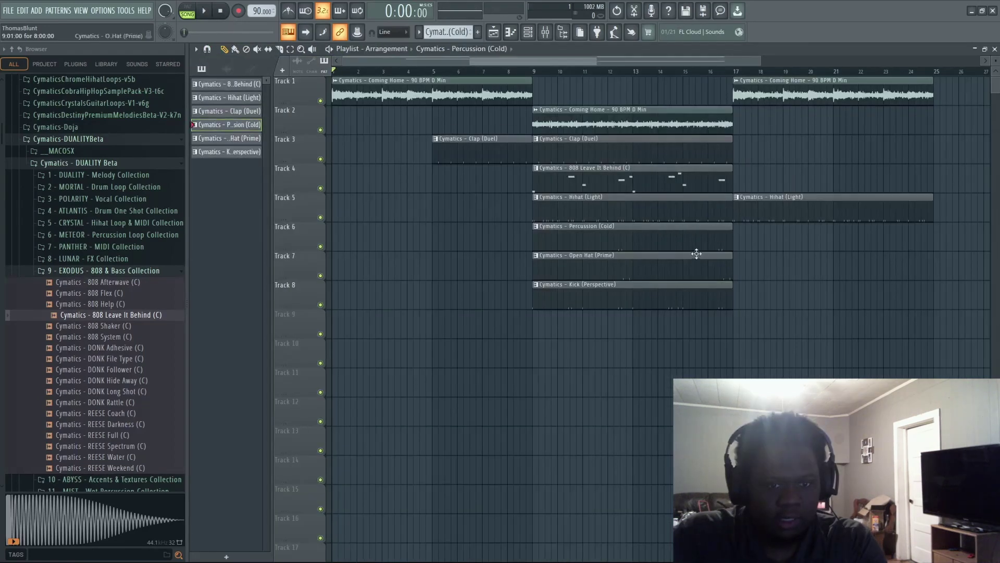
# Place a Percussion (Cold) clip on Track 6 at bar 17 and play the arrangement from the start
pyautogui.click(733, 239)
pyautogui.press('space')
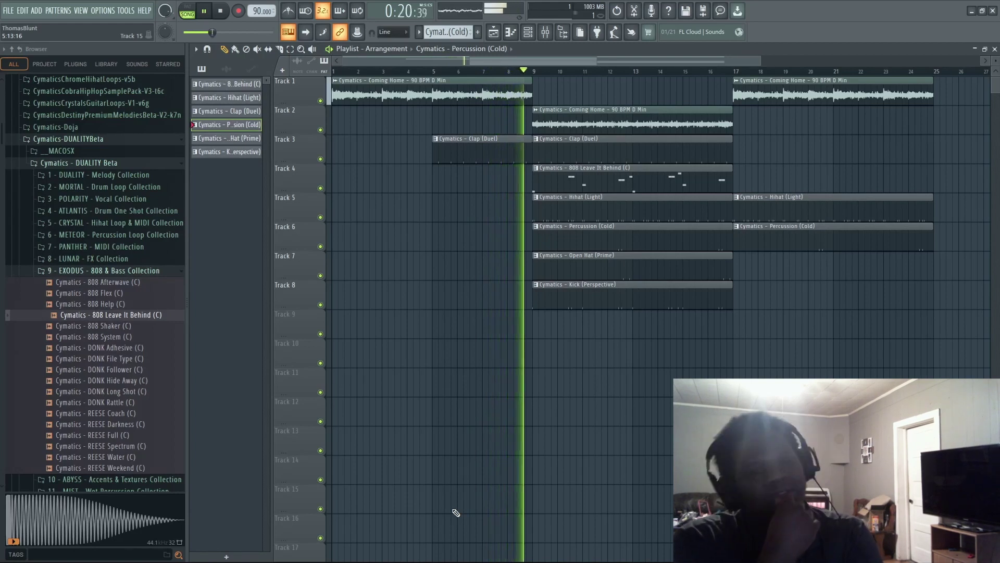
pyautogui.press('super+d')
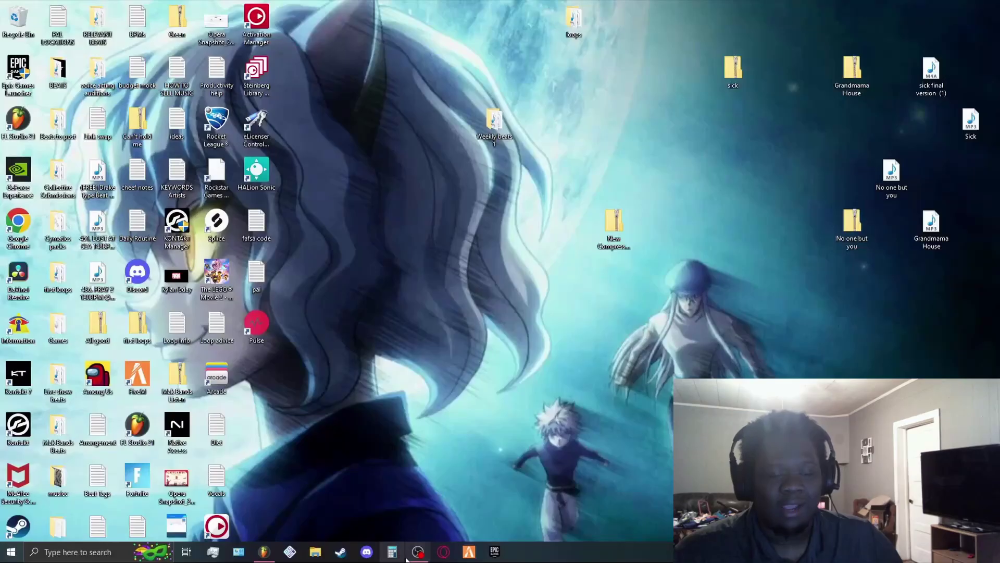
pyautogui.click(420, 553)
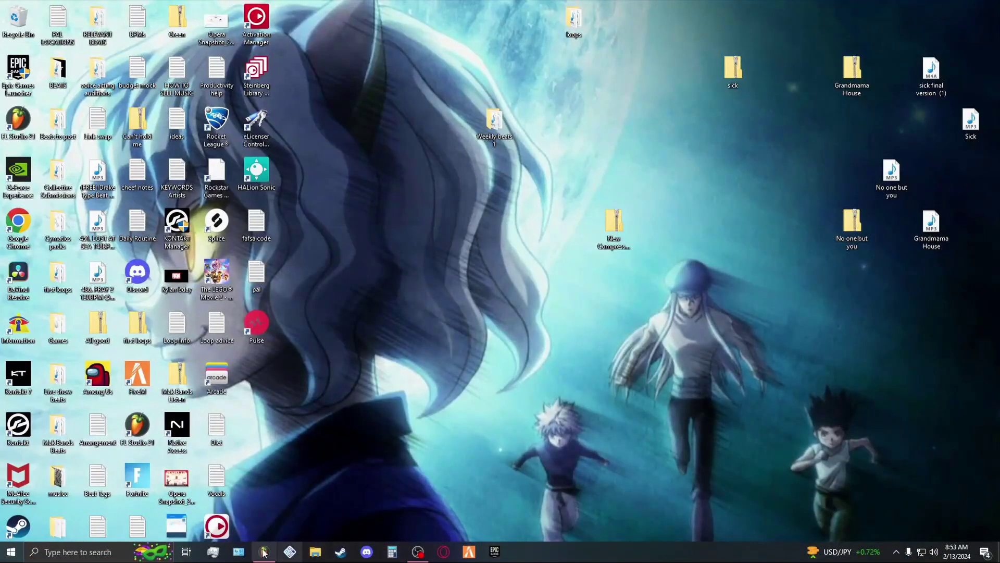
pyautogui.click(263, 551)
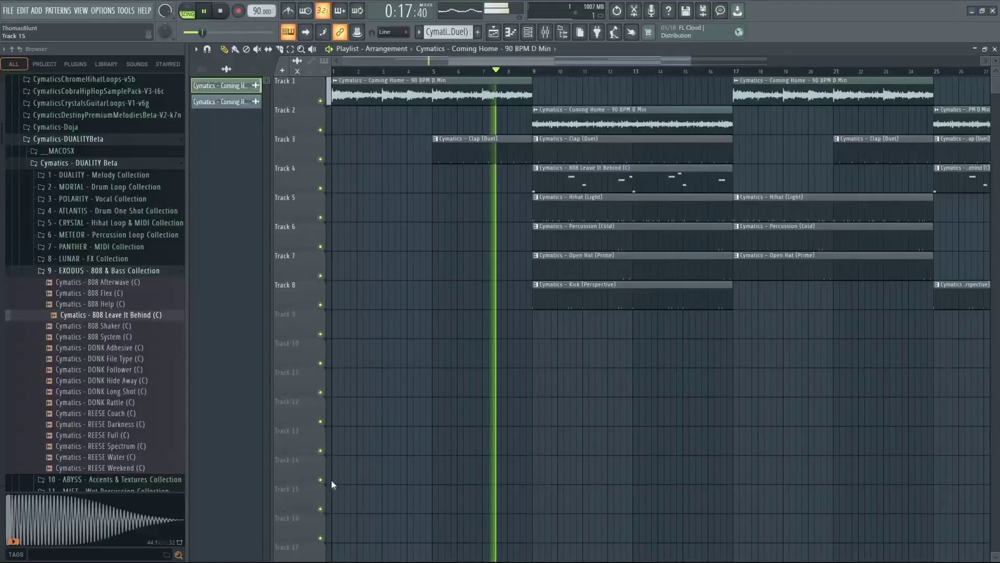